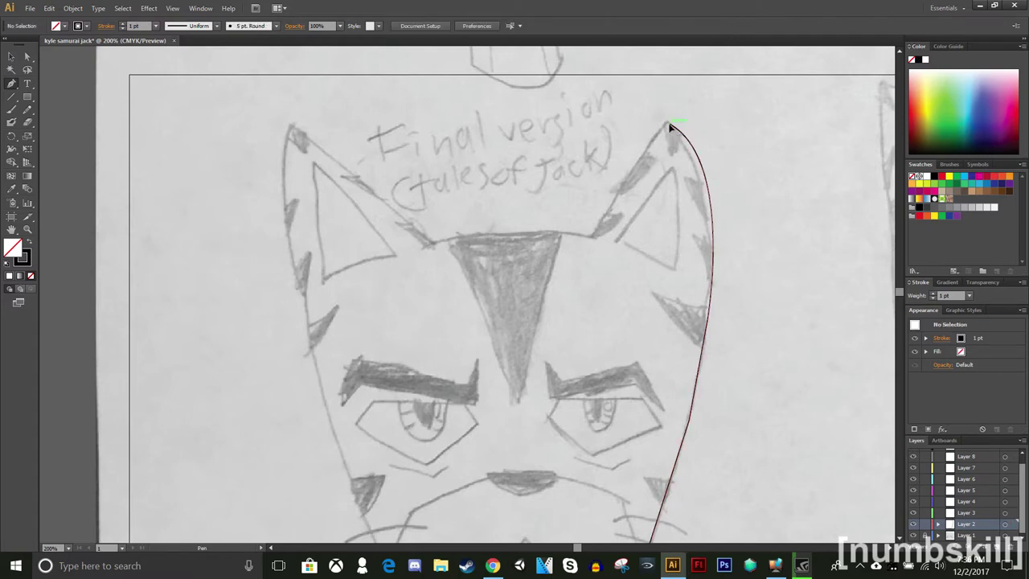
Step: Trace the head outline across the forehead, up to the left ear tip and down the ear's curved outer edge
drag(432, 243, 344, 268)
click(28, 57)
click(69, 78)
click(11, 83)
click(431, 243)
click(293, 125)
scroll(294, 234, down, 2)
drag(300, 245, 332, 405)
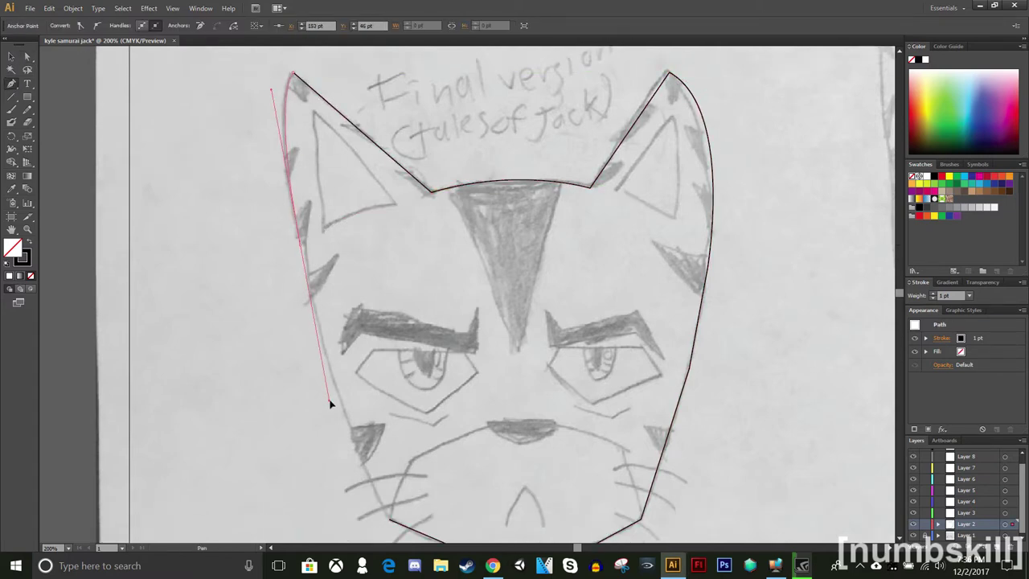
Step: Continue the head outline down the left cheek and close it at the left jaw corner
scroll(332, 402, down, 1)
click(28, 57)
click(69, 79)
click(12, 84)
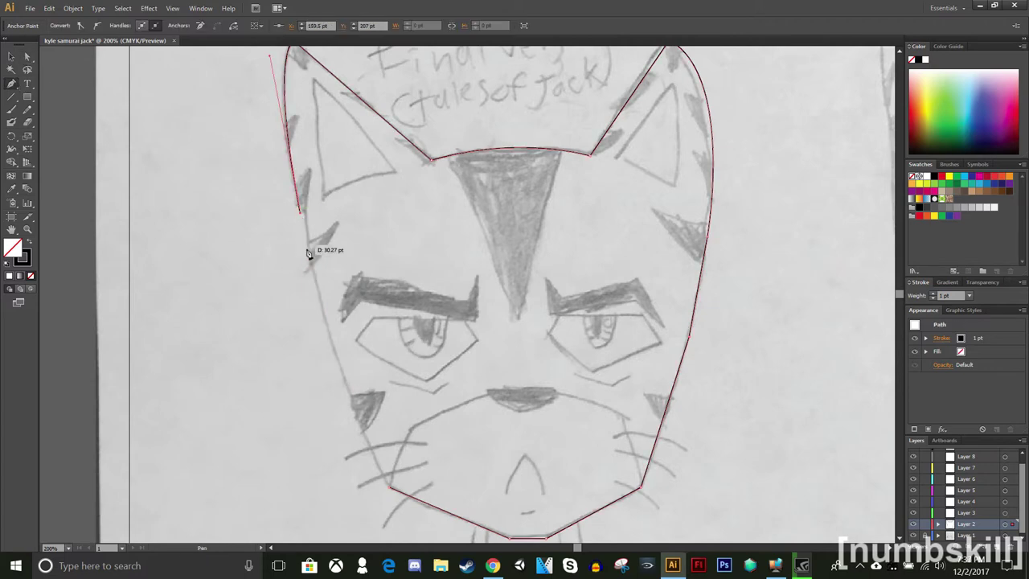
scroll(322, 257, down, 3)
click(329, 253)
click(391, 408)
scroll(362, 366, up, 2)
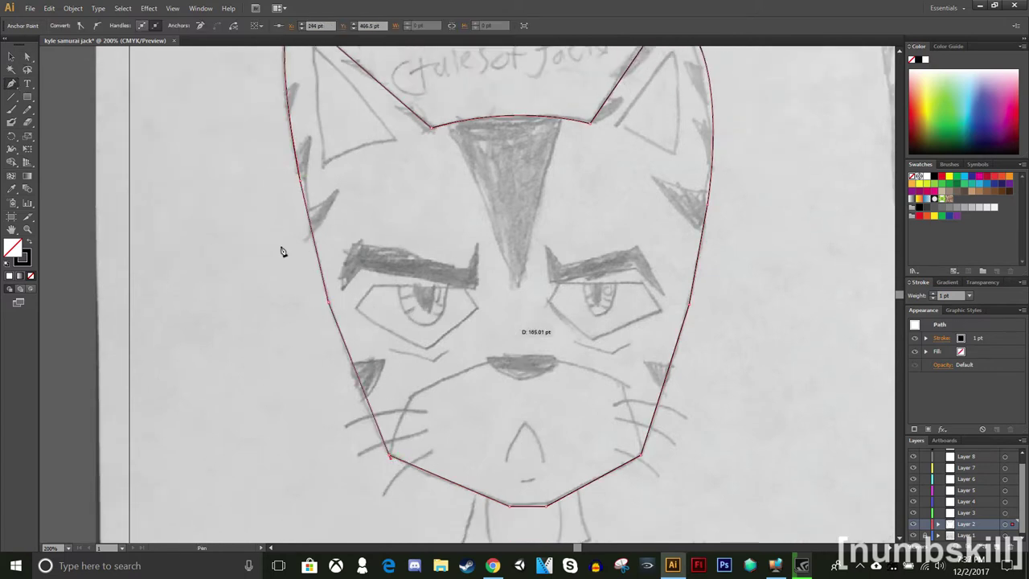
Step: Trace the neck as a closed shape on a new layer placed beneath Layer 2
click(28, 57)
click(69, 90)
drag(967, 524, 967, 539)
scroll(514, 289, down, 3)
click(11, 84)
click(476, 401)
click(461, 458)
click(527, 471)
click(589, 449)
click(578, 399)
click(476, 401)
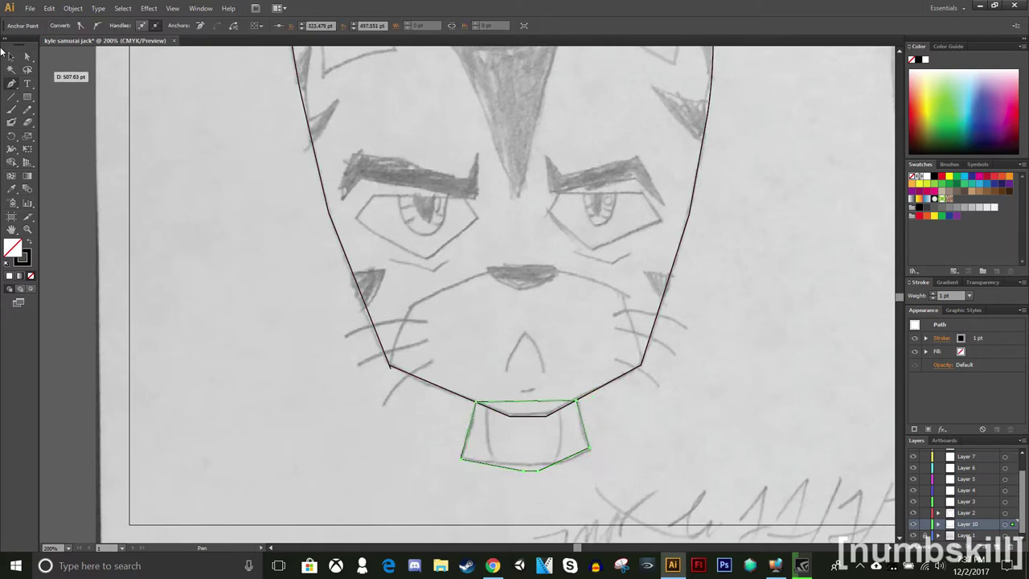
Step: Deselect the neck, hide its layer and make Layer 7 active for drawing with the Pen tool
click(28, 57)
click(67, 87)
click(913, 524)
scroll(915, 488, up, 2)
click(963, 478)
click(11, 84)
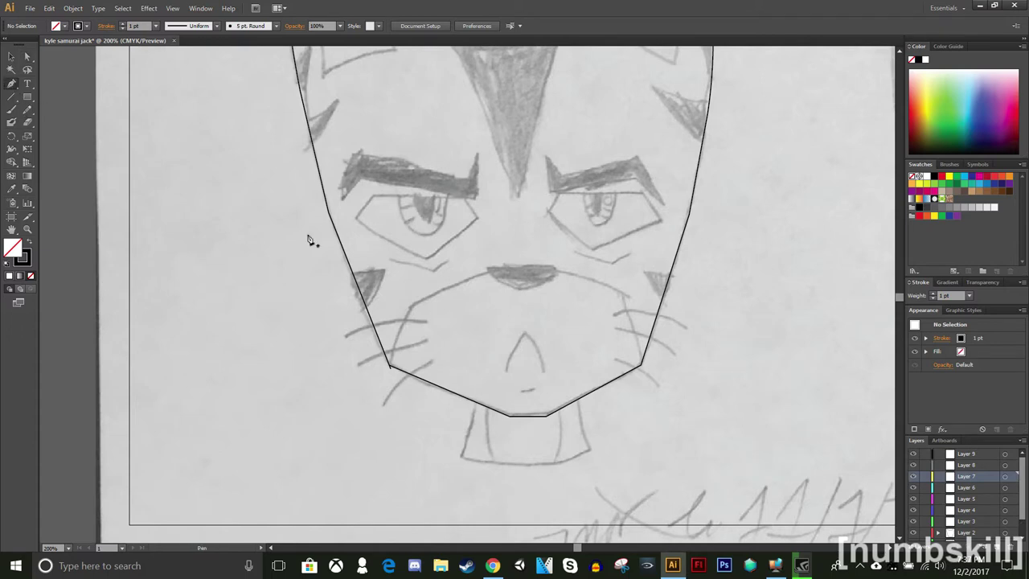
click(391, 366)
click(27, 57)
click(67, 86)
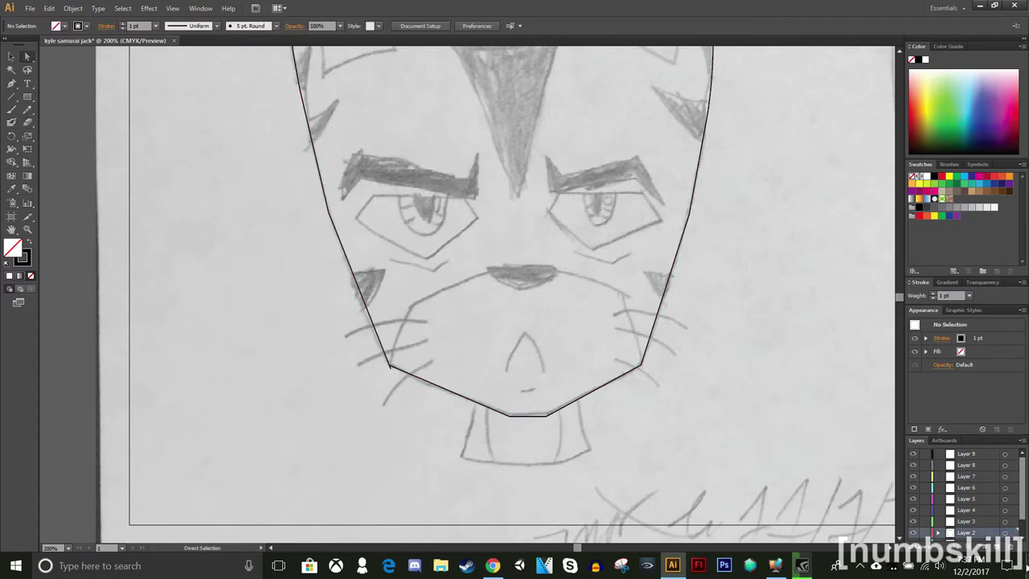
click(969, 478)
click(11, 83)
click(409, 308)
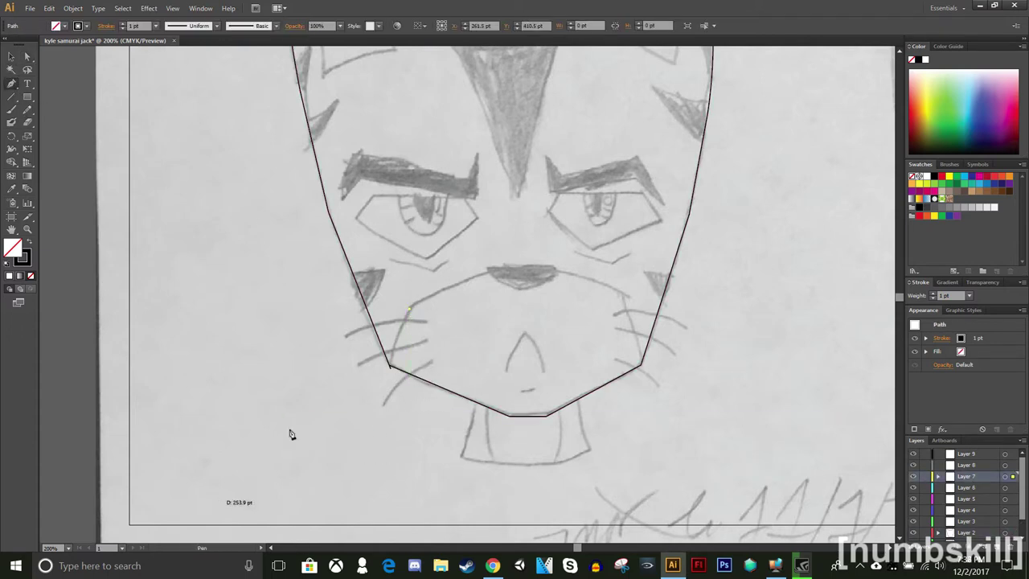
Step: Undo the muzzle start, the neck and its layer, back to the open head outline at the left cheek
key(ctrl+z)
key(ctrl+z)
key(ctrl+z)
key(ctrl+z)
key(ctrl+z)
key(ctrl+z)
key(ctrl+z)
key(ctrl+z)
key(ctrl+z)
key(ctrl+z)
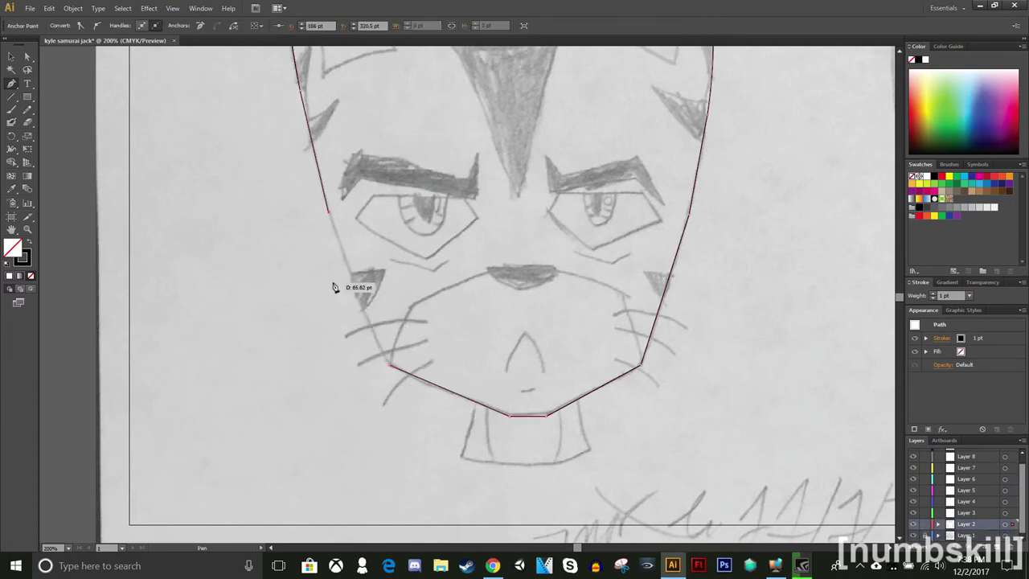
Step: Close the head outline with a segment to the left jaw corner and deselect it
click(391, 368)
key(a)
key(ctrl+shift+a)
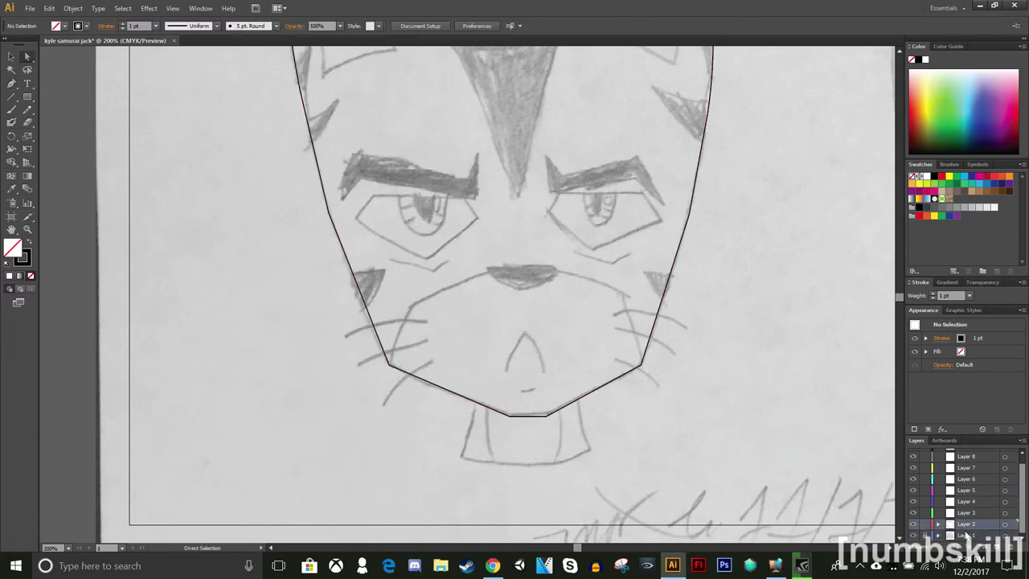
Step: Add a new layer beneath Layer 2 and make Layer 3 the active layer
key(ctrl+l)
drag(978, 534, 977, 529)
click(969, 501)
Step: Trace the muzzle with the Pen tool as a closed straight-sided shape running down to the chin
key(p)
click(391, 369)
click(410, 307)
click(494, 272)
click(543, 271)
click(625, 297)
click(639, 366)
click(547, 415)
click(512, 417)
click(392, 367)
key(a)
click(201, 199)
Step: Draw the mouth as an inverted V and add the small chin mark below it
key(p)
click(500, 372)
click(523, 336)
click(543, 372)
key(a)
key(p)
drag(522, 391, 529, 393)
click(27, 57)
click(367, 203)
click(12, 84)
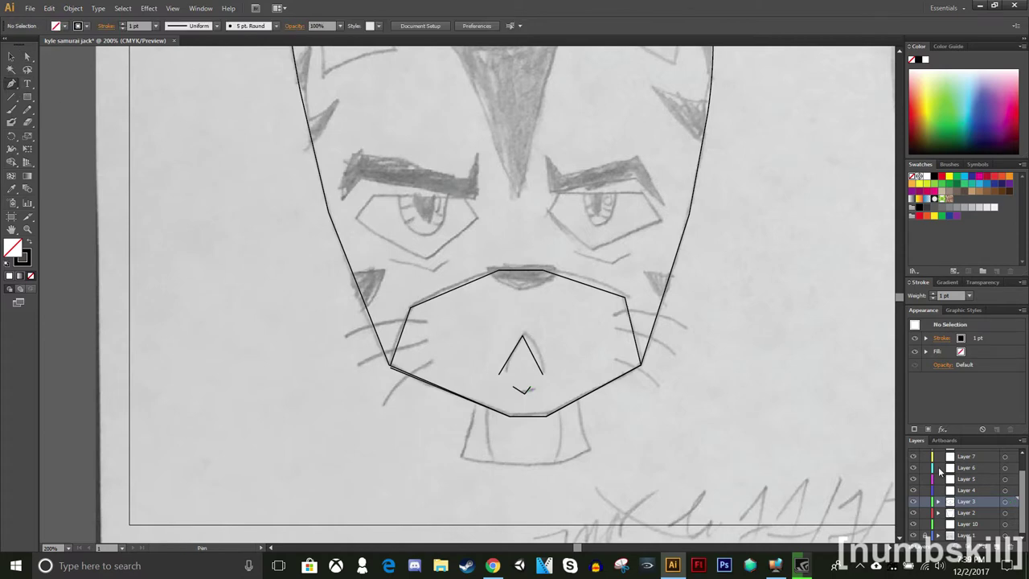
Step: Trace the nose as a closed inverted triangle on Layer 4
click(967, 491)
click(68, 549)
click(84, 359)
scroll(431, 346, up, 1)
click(505, 271)
click(648, 271)
click(581, 314)
click(505, 271)
click(27, 57)
click(141, 231)
Step: Trace the left eye as a closed five-sided outline on Layer 5
scroll(142, 231, up, 3)
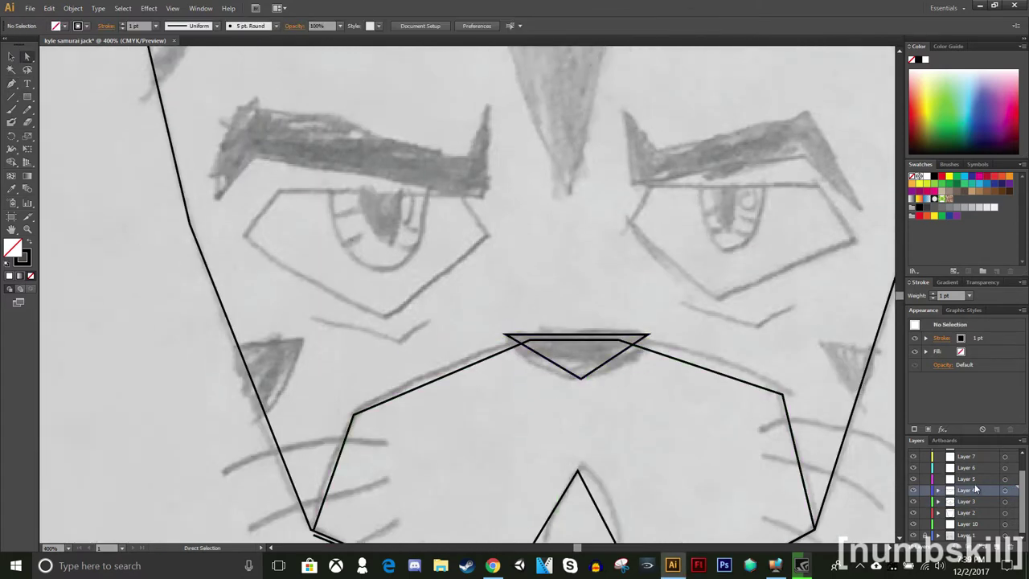
click(971, 479)
scroll(526, 537, up, 1)
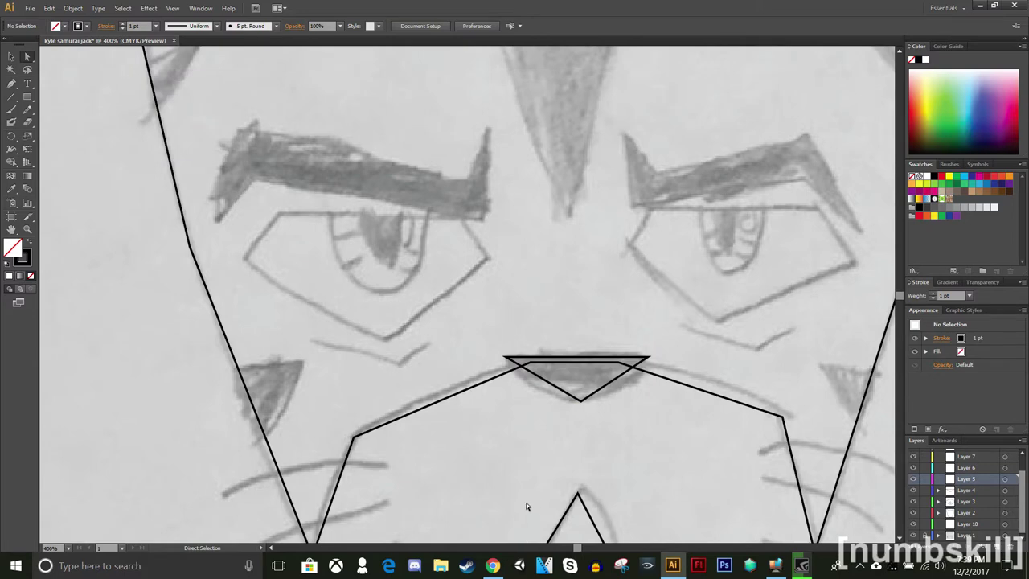
scroll(553, 230, down, 1)
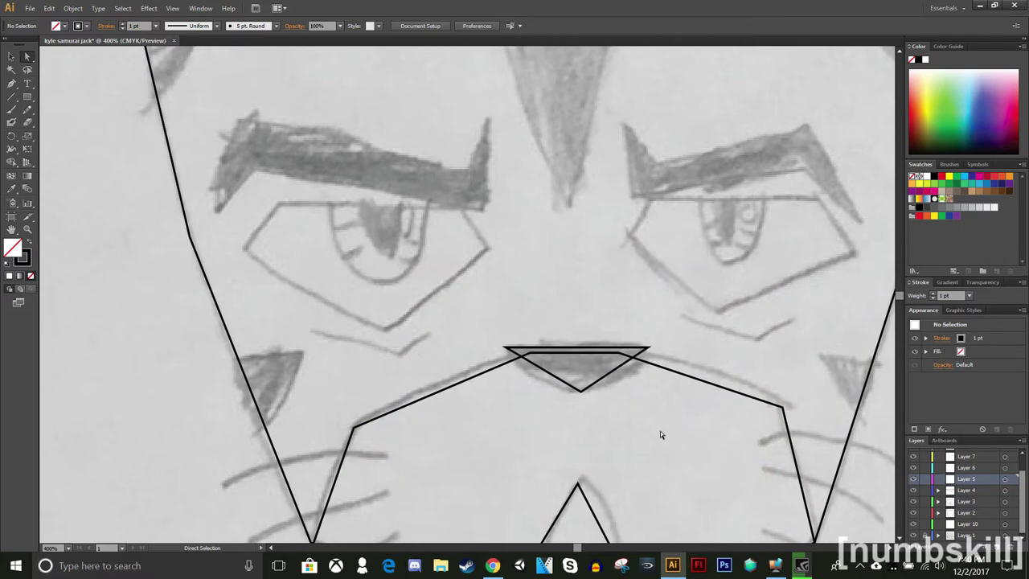
drag(306, 241, 216, 251)
click(191, 216)
click(374, 219)
click(400, 257)
click(295, 337)
click(152, 261)
click(191, 215)
double_click(191, 216)
key(ctrl+z)
key(a)
click(519, 215)
Step: Trace the right eye as a closed five-sided outline on the same layer
key(p)
click(547, 216)
click(740, 215)
click(765, 261)
click(633, 331)
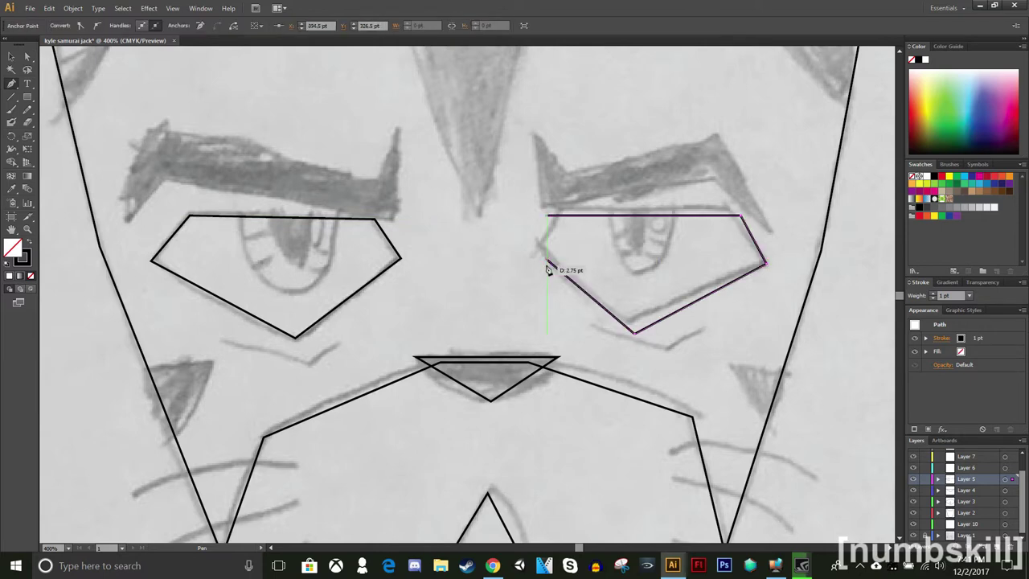
click(532, 256)
click(313, 285)
Step: Trace the left eyebrow as a closed angular shape on Layer 6
scroll(314, 287, up, 3)
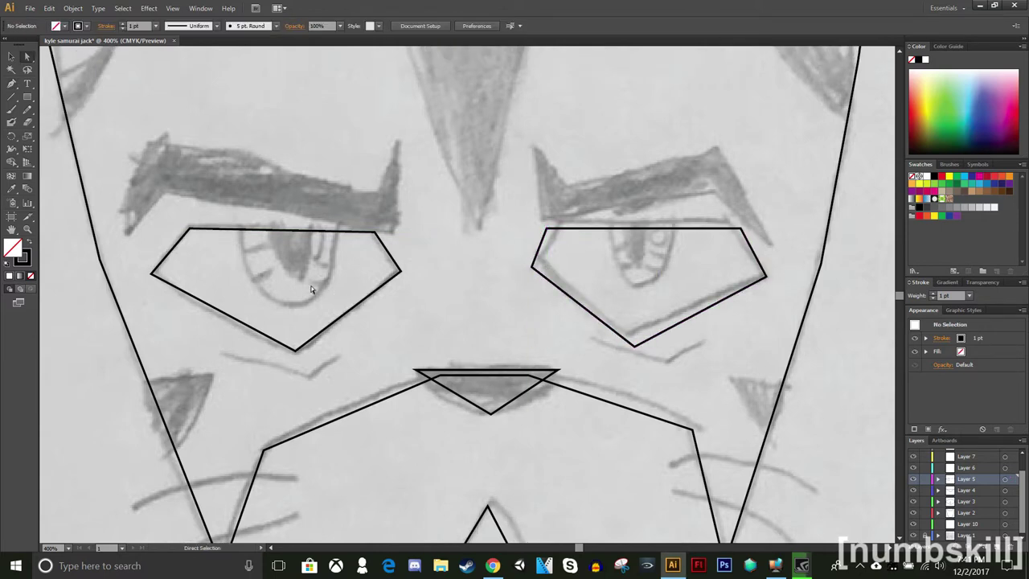
click(969, 468)
scroll(689, 378, up, 1)
scroll(689, 379, down, 1)
click(11, 83)
click(125, 256)
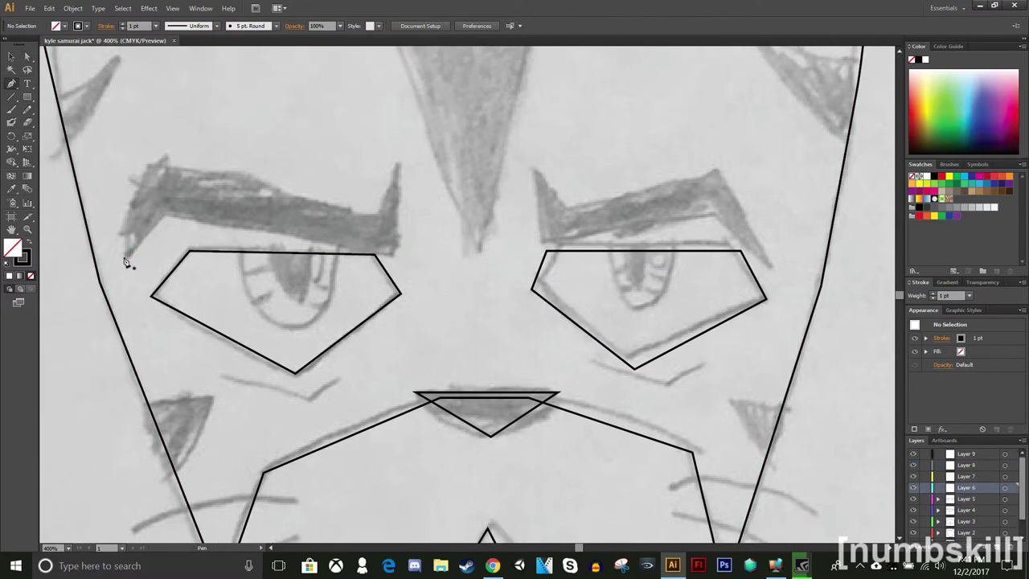
click(166, 217)
click(392, 257)
click(400, 163)
click(376, 216)
click(151, 160)
click(124, 255)
ctrl+click(472, 134)
Step: Trace the right eyebrow as a closed angular shape and deselect it
click(519, 169)
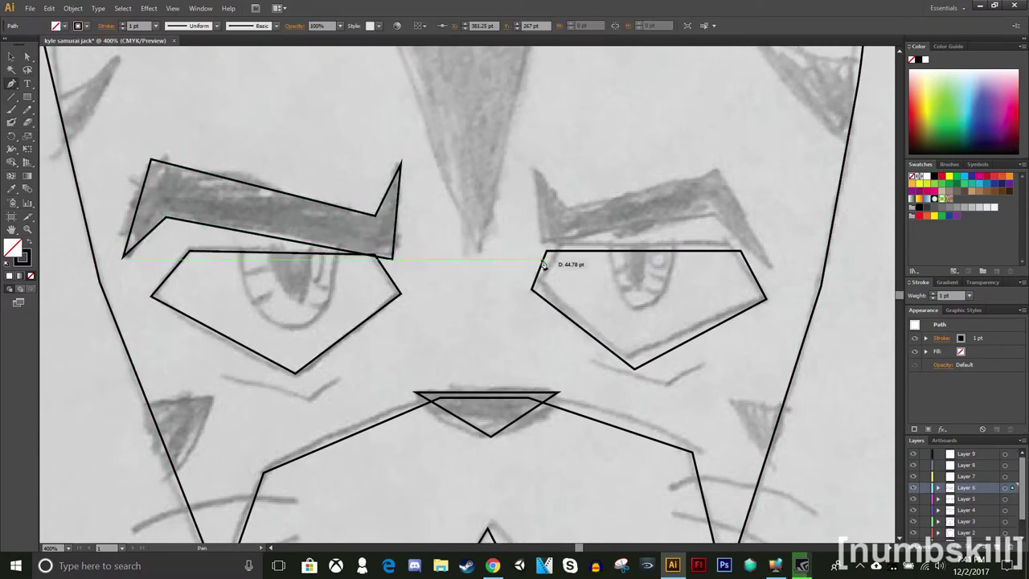
click(539, 253)
click(742, 220)
click(767, 266)
click(745, 173)
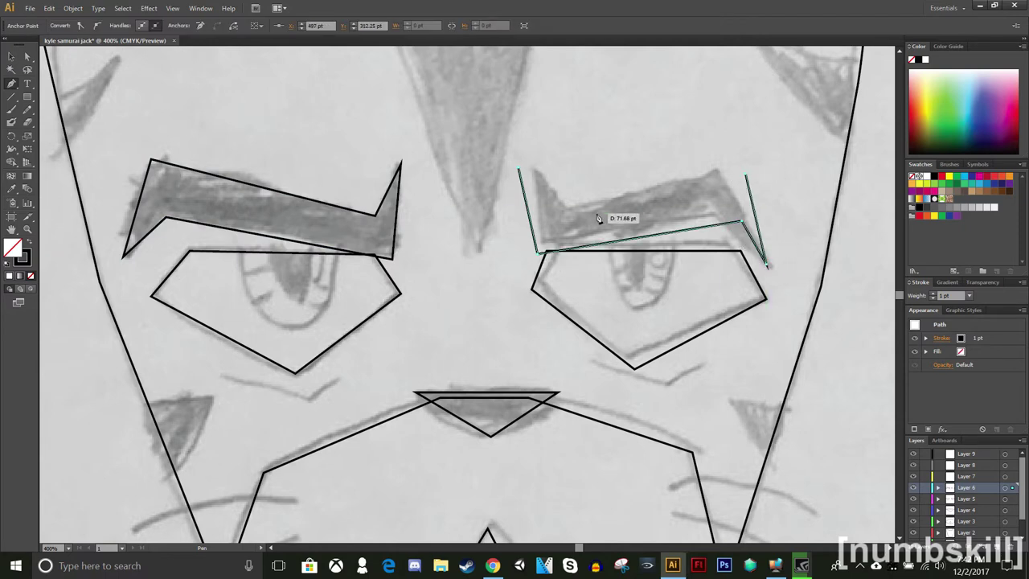
click(558, 208)
click(28, 57)
click(643, 367)
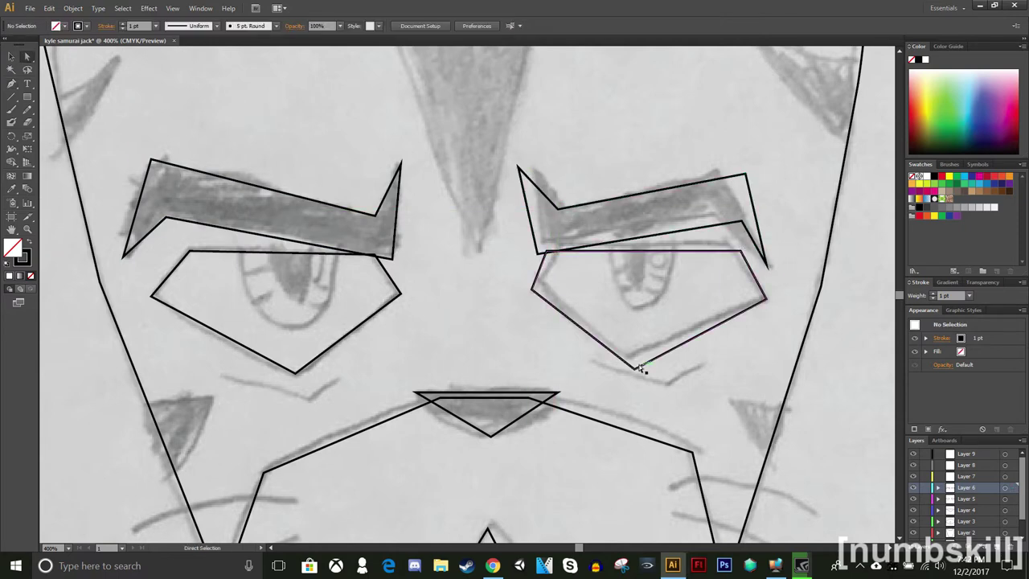
Step: Draw an open V-shaped crease under each eye on Layer 5
scroll(514, 309, up, 2)
scroll(463, 287, down, 4)
click(974, 500)
click(12, 85)
click(11, 84)
click(236, 339)
click(293, 362)
click(329, 342)
click(640, 356)
click(668, 333)
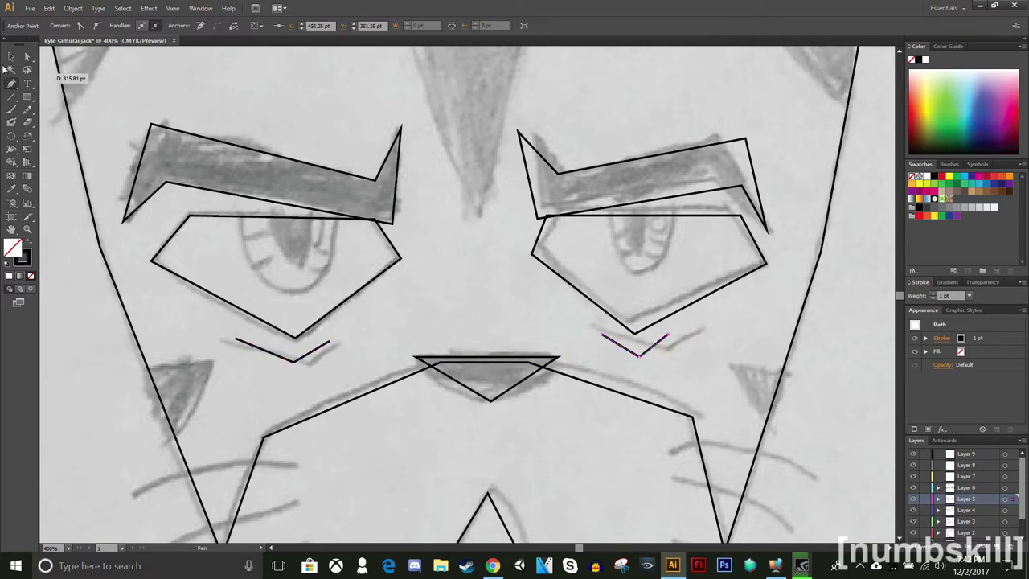
click(28, 58)
click(498, 251)
Step: Trace the left cheek stripe as a closed triangle against the face edge on Layer 7
scroll(498, 251, down, 1)
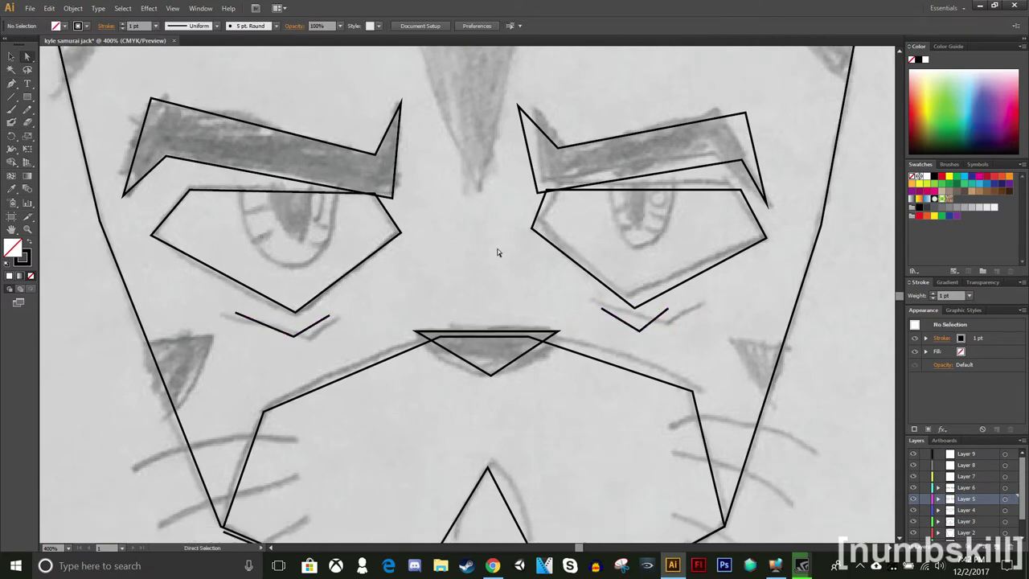
click(972, 477)
click(11, 84)
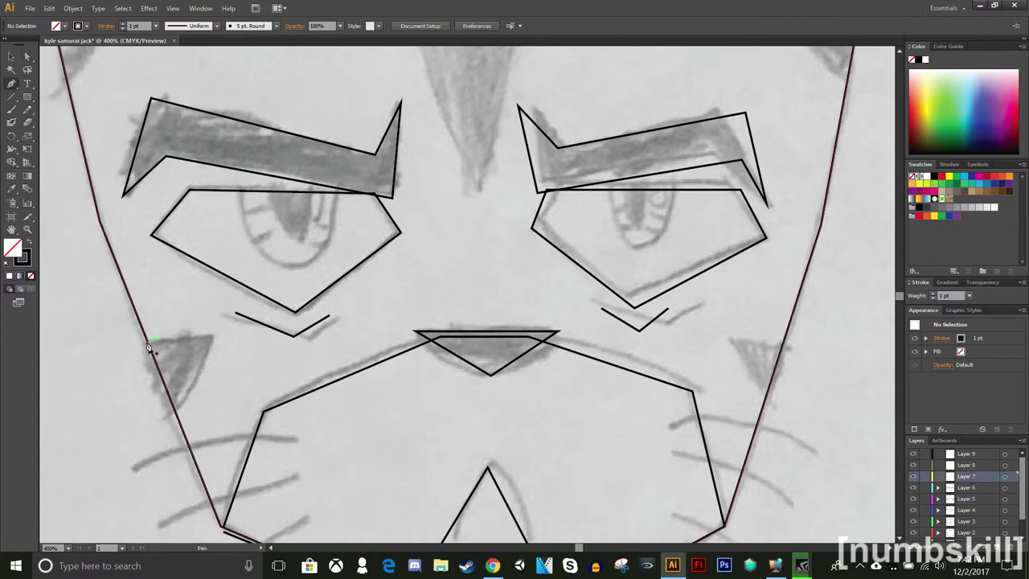
click(148, 343)
click(217, 337)
click(176, 413)
click(148, 343)
click(27, 57)
click(71, 120)
Step: Trace the right cheek stripe as a closed triangle against the face edge and deselect it
click(11, 84)
click(782, 346)
click(729, 339)
click(764, 404)
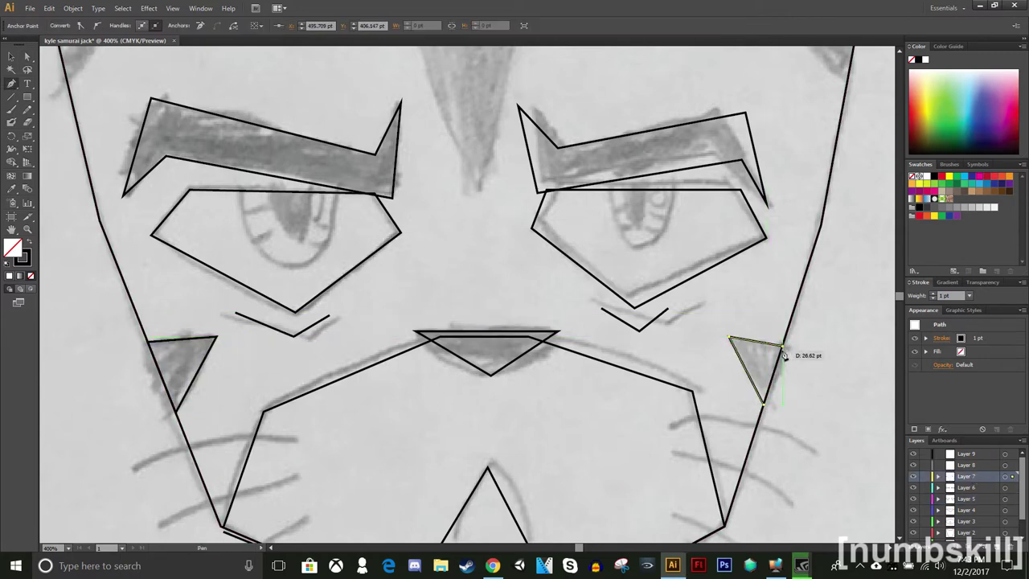
click(782, 349)
key(ctrl+shift+a)
key(a)
scroll(109, 66, up, 5)
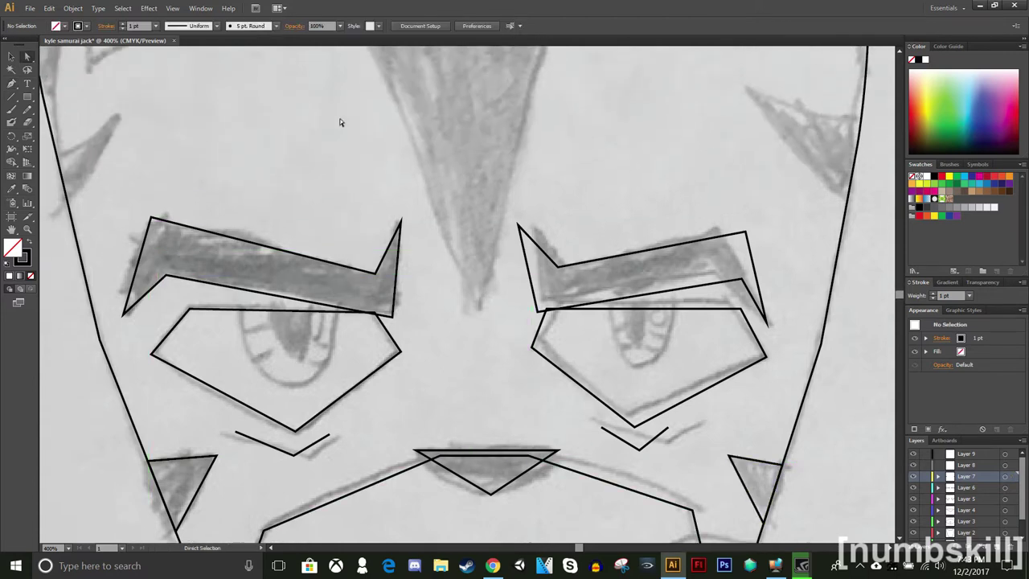
Step: Trace the left inner ear and the central forehead stripe as closed triangles on Layer 7
click(11, 83)
scroll(125, 458, up, 3)
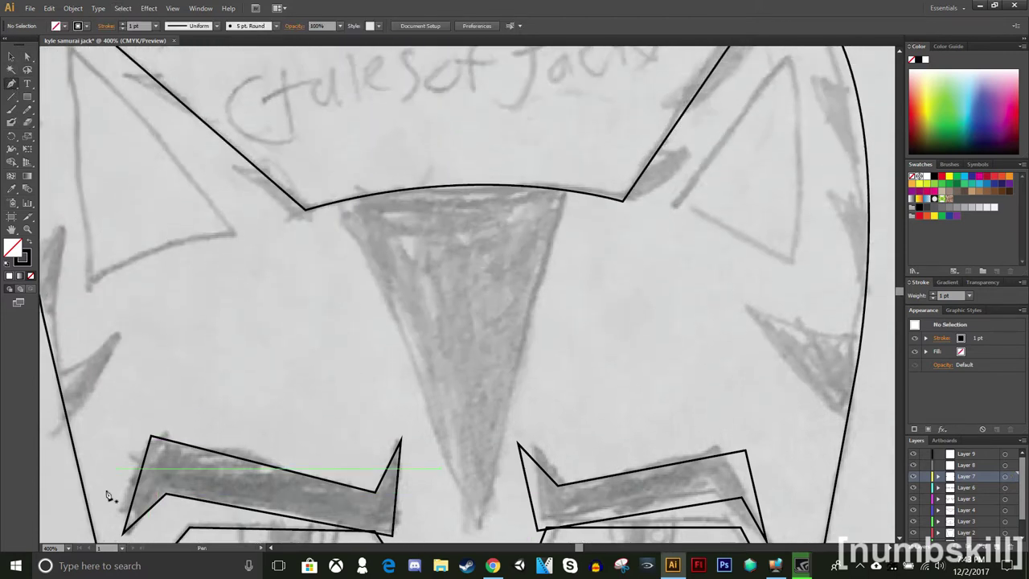
scroll(66, 259, up, 1)
click(68, 84)
click(235, 267)
click(87, 323)
click(86, 323)
click(304, 338)
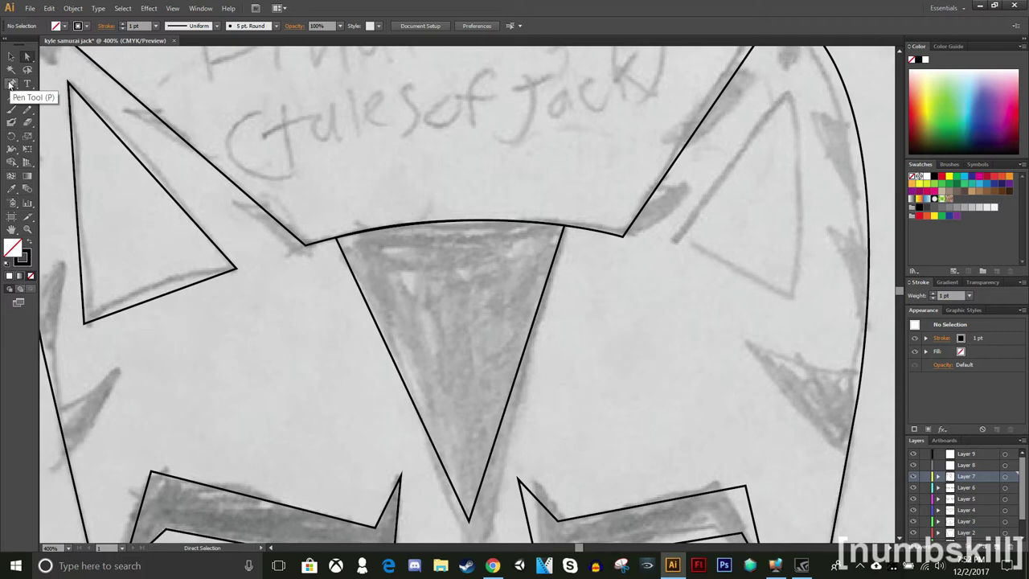
Step: Trace the right inner ear as a closed triangle and deselect it
click(11, 84)
click(787, 95)
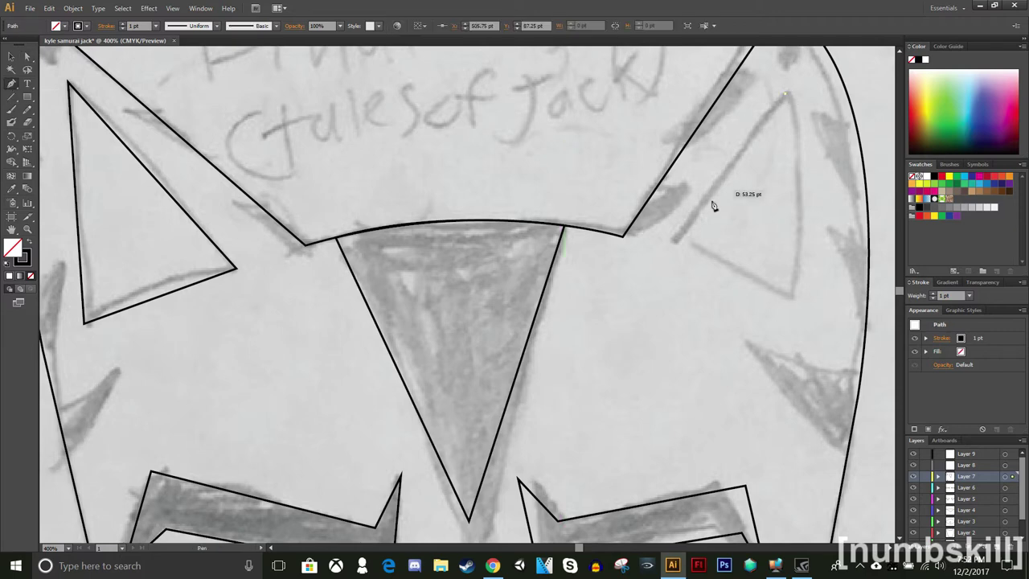
click(677, 237)
click(788, 297)
click(786, 95)
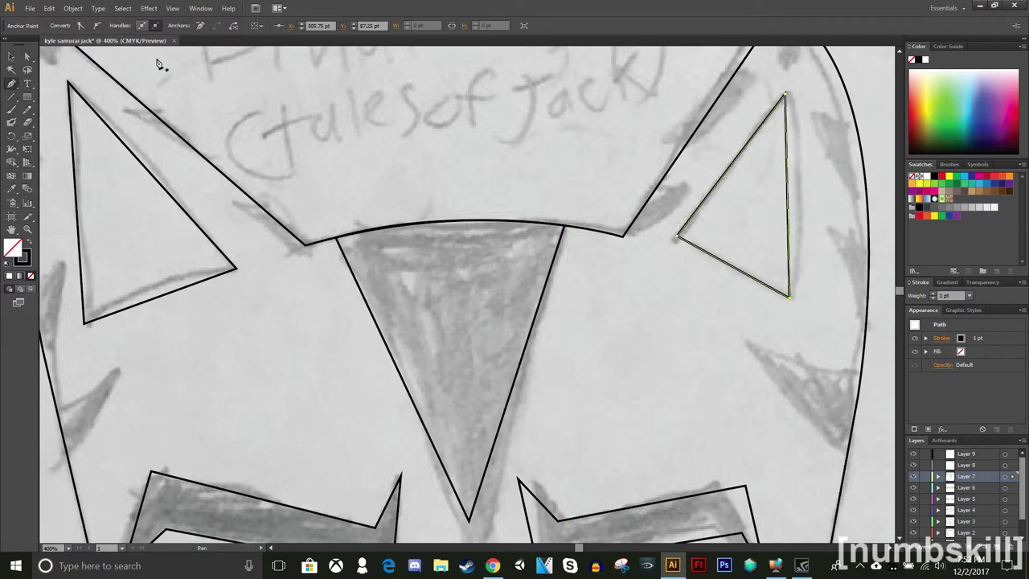
ctrl+click(242, 138)
Step: Trace the right temple stripe above the eyebrow as a closed triangle against the head edge and deselect it
click(746, 341)
click(859, 378)
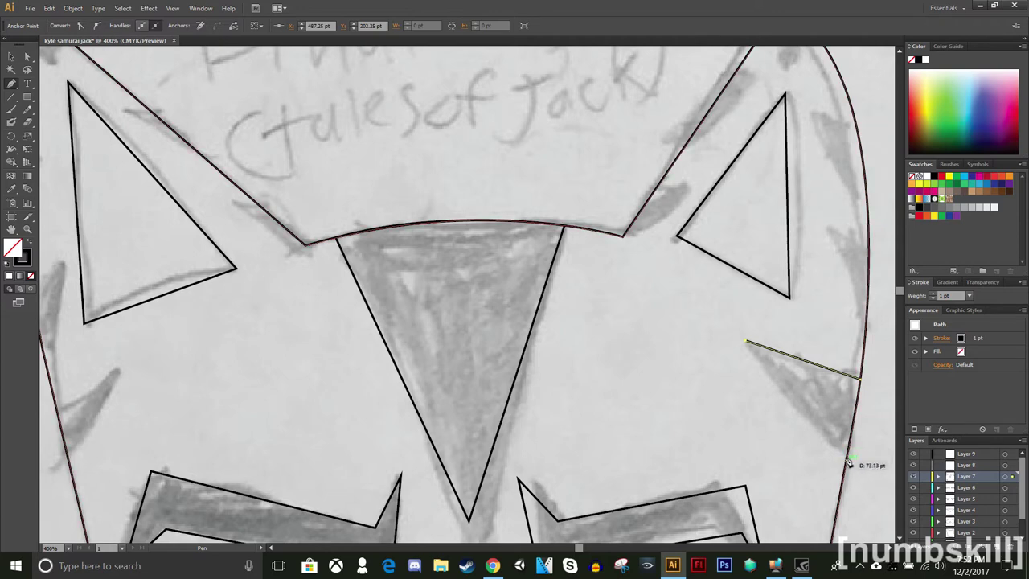
click(847, 456)
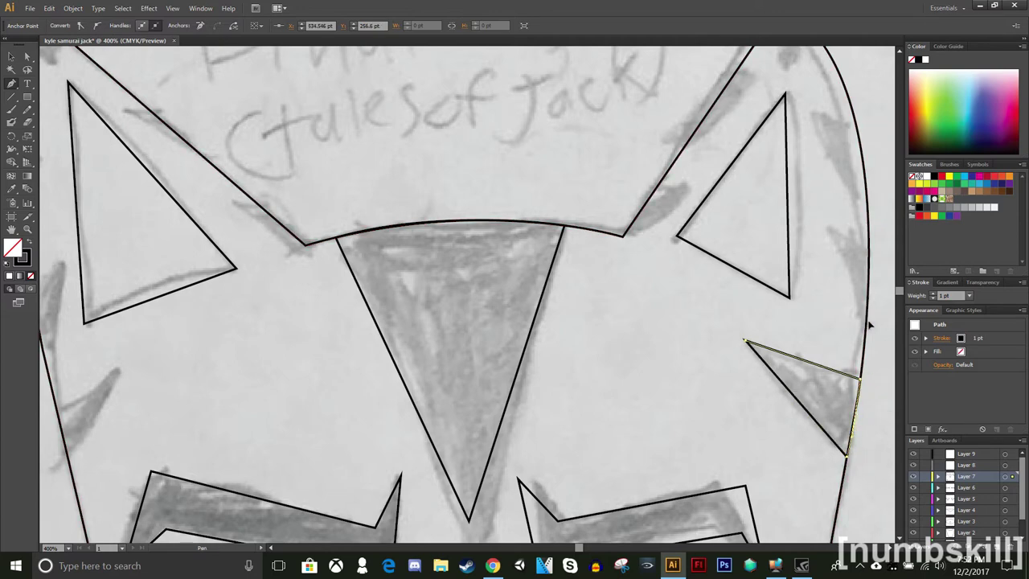
ctrl+click(398, 164)
Step: Trace the small stripe just above the right temple stripe as a closed triangle along the head edge and deselect it
scroll(652, 326, up, 3)
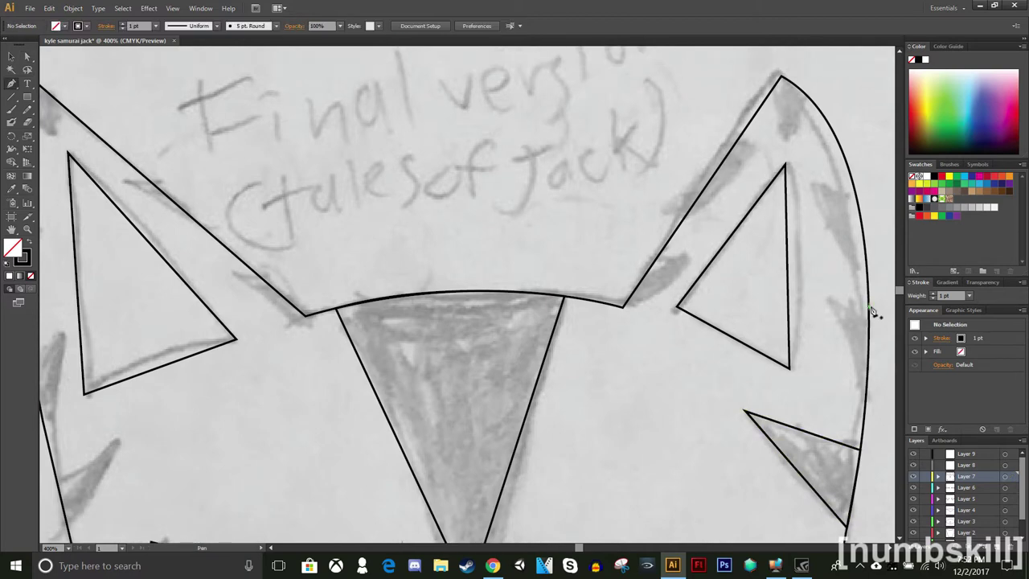
click(868, 321)
click(829, 294)
click(866, 400)
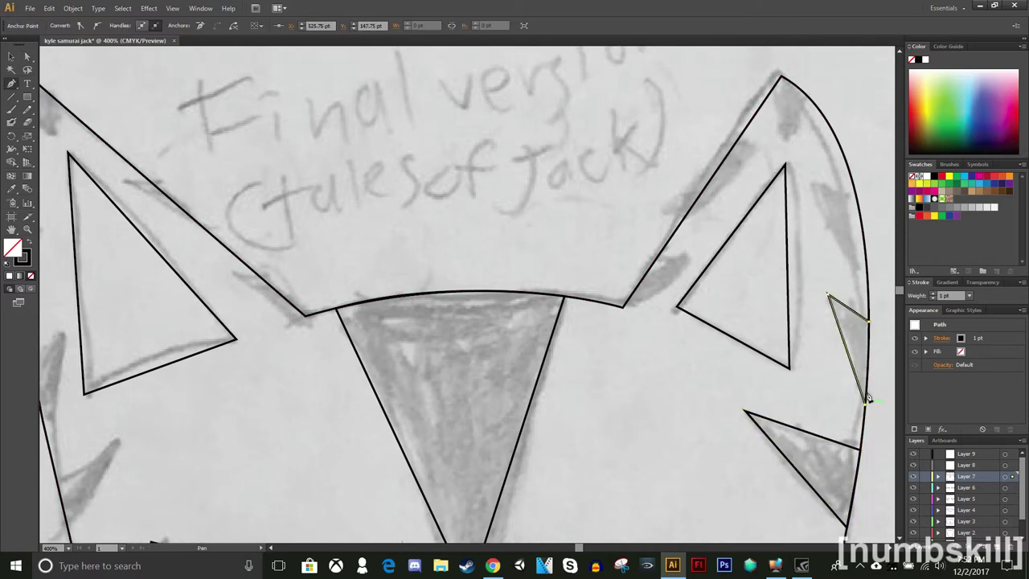
click(869, 323)
ctrl+click(808, 257)
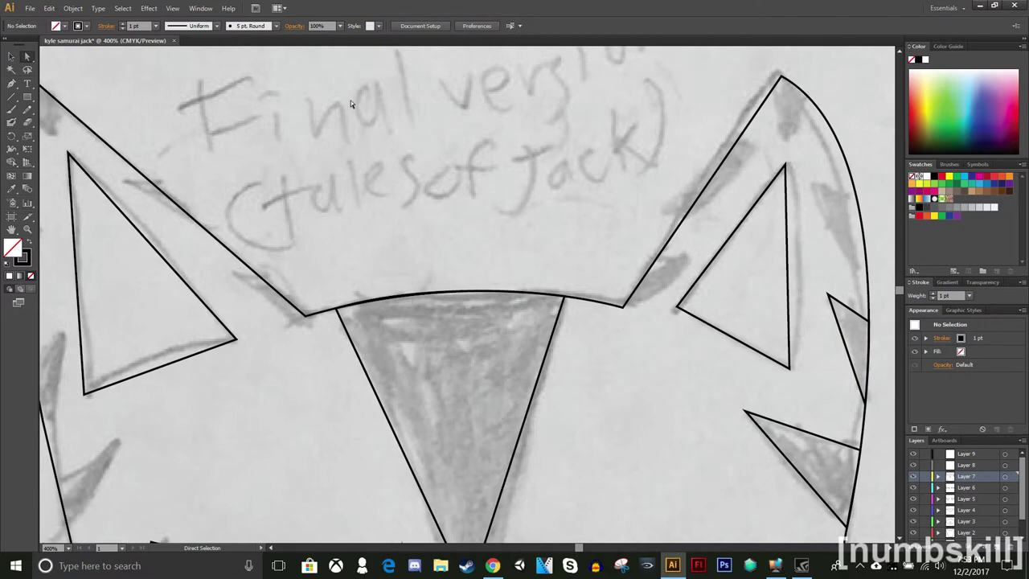
Step: Trace the uppermost side stripe on the right ear's outer edge as a closed triangle and deselect it
click(10, 85)
click(855, 190)
click(815, 182)
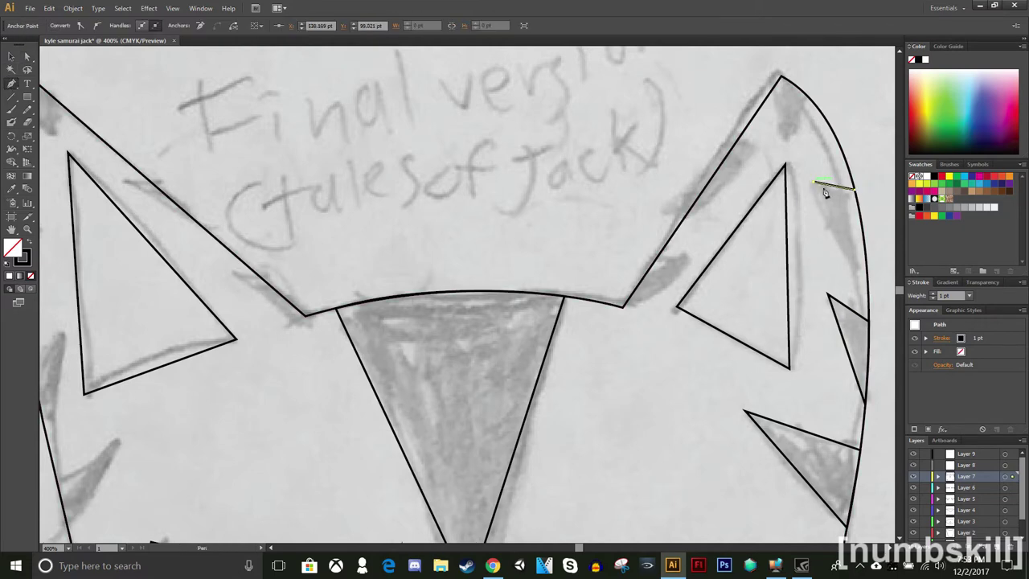
click(867, 277)
click(815, 182)
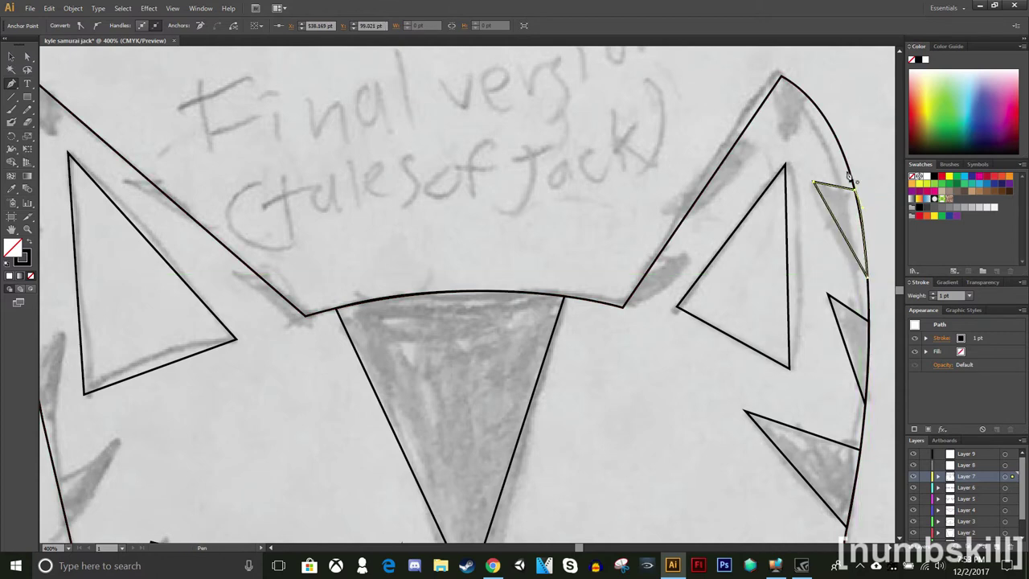
click(33, 57)
click(73, 66)
Step: Trace the marking at the right ear's tip as a closed shape following the ear point and deselect it
click(11, 84)
click(769, 95)
click(785, 140)
click(808, 95)
click(782, 78)
click(769, 95)
click(585, 101)
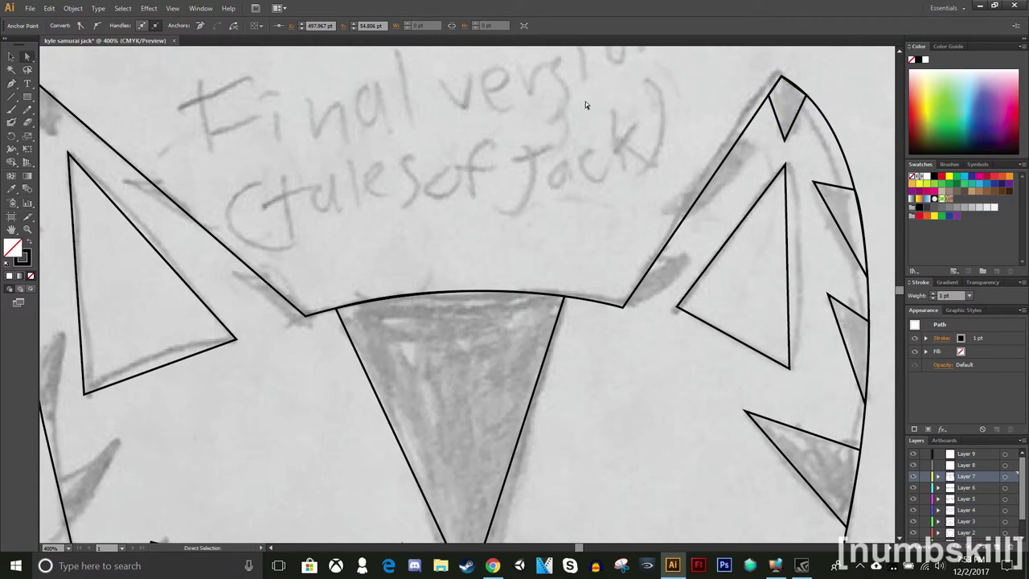
Step: Trace the upper stripe on the left ear's inner edge as a closed triangle and deselect it
click(271, 548)
click(11, 83)
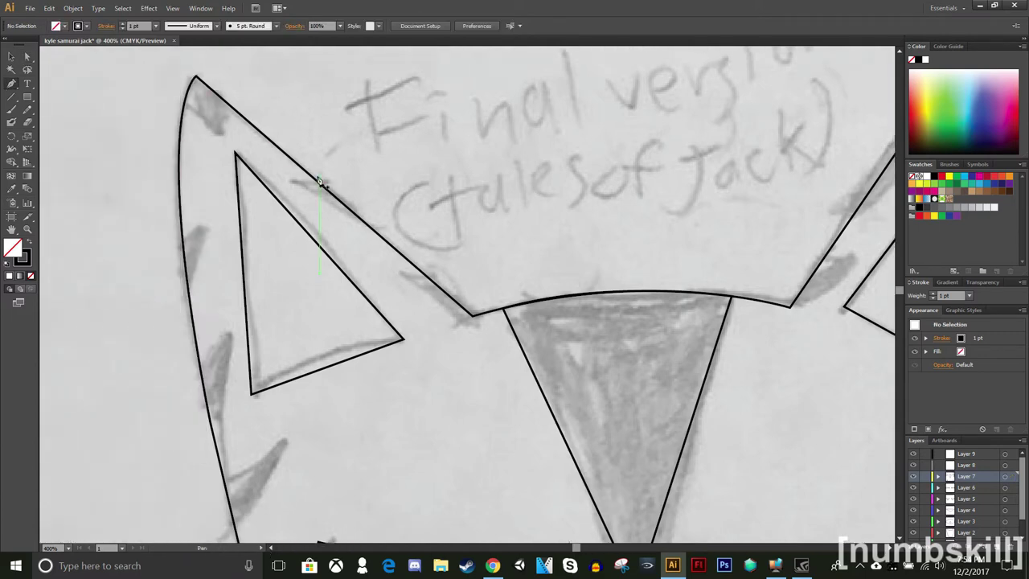
click(318, 180)
click(285, 181)
click(370, 227)
click(318, 180)
ctrl+click(363, 264)
Step: Trace the lower stripe on the left ear's inner edge as a closed triangle ending at the ear's base corner
click(429, 279)
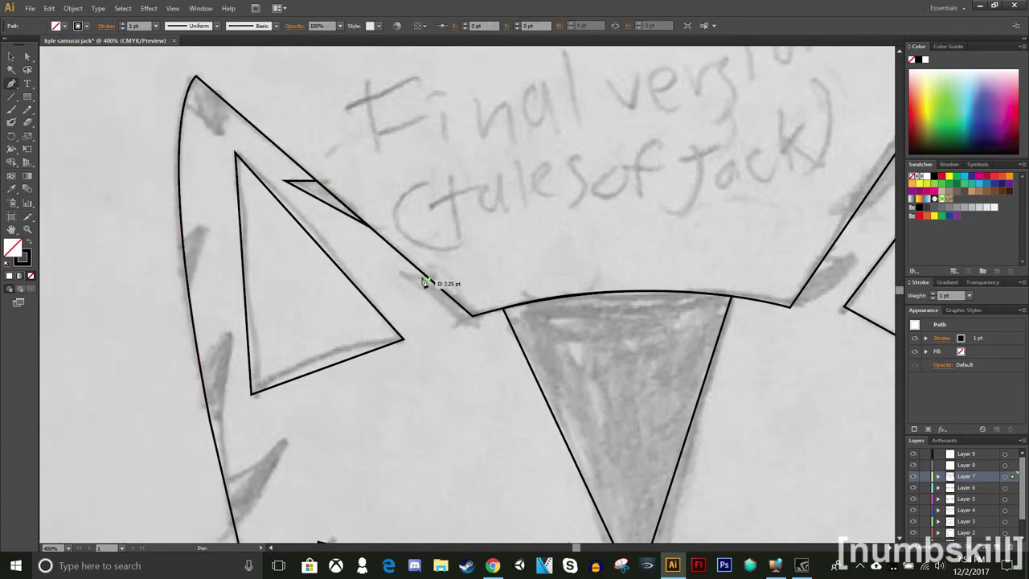
click(395, 273)
click(471, 315)
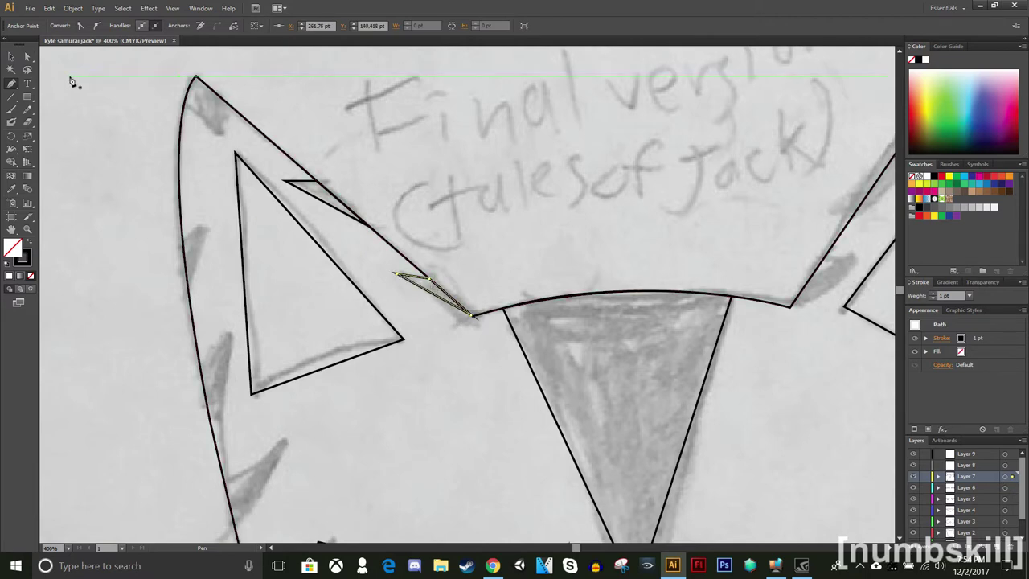
key(a)
click(428, 435)
Step: Trace the upper stripe on the right ear's inner edge as a closed narrow triangle
click(890, 548)
click(11, 83)
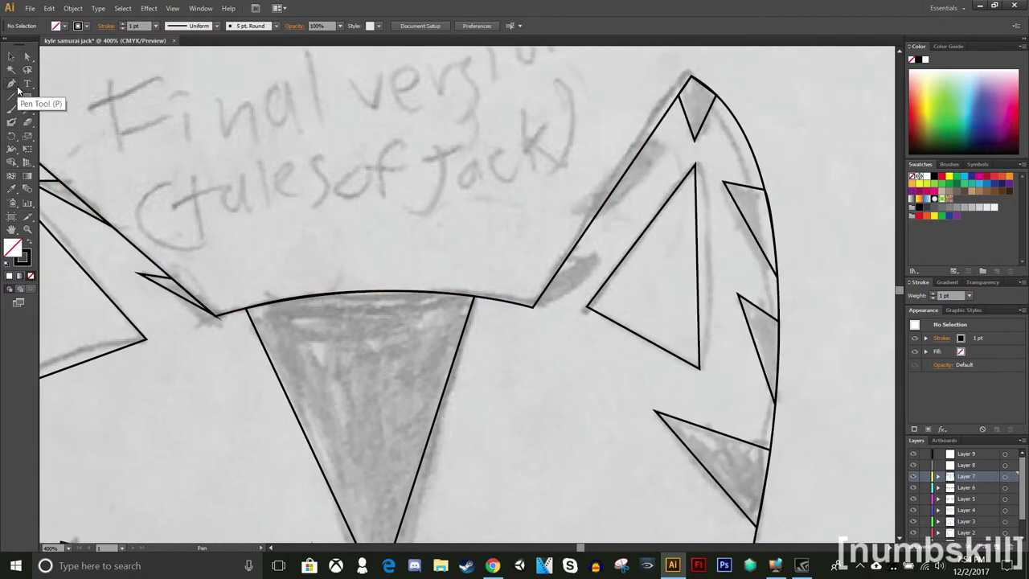
click(643, 147)
click(661, 148)
click(595, 216)
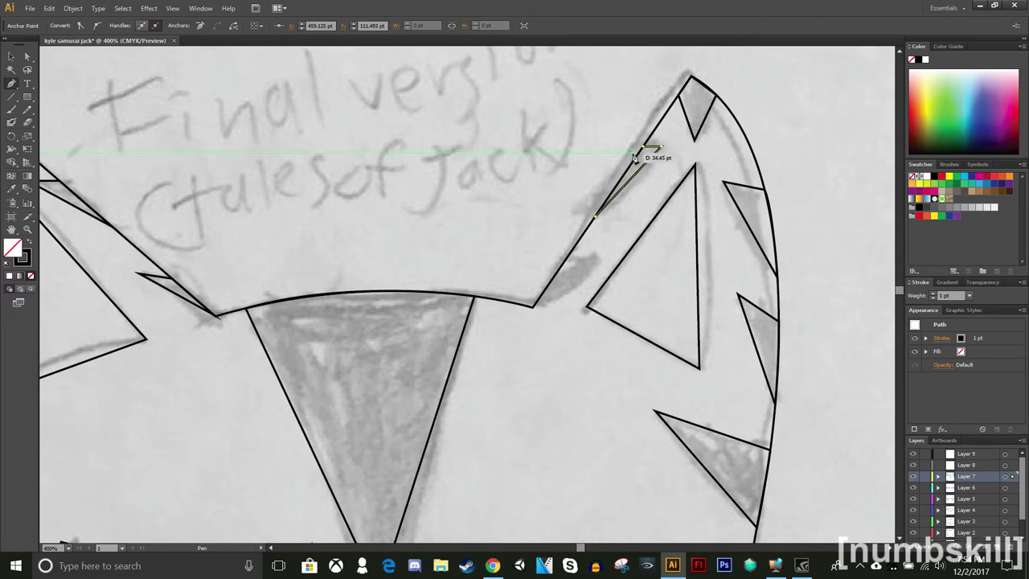
drag(643, 151, 644, 150)
Step: Trace the lower stripe on the right ear's inner edge as a closed triangle from the ear's base corner and deselect it
drag(535, 304, 567, 256)
click(570, 255)
key(a)
click(455, 247)
Step: Trace the uppermost side stripe on the left ear's outer edge as a closed triangle and deselect it
scroll(447, 266, down, 1)
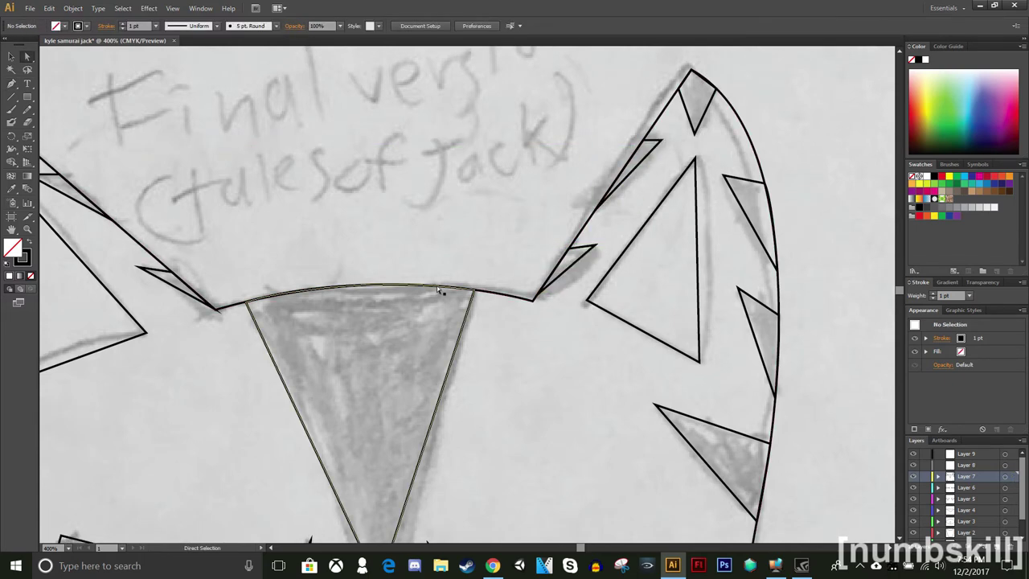
scroll(274, 547, left, 10)
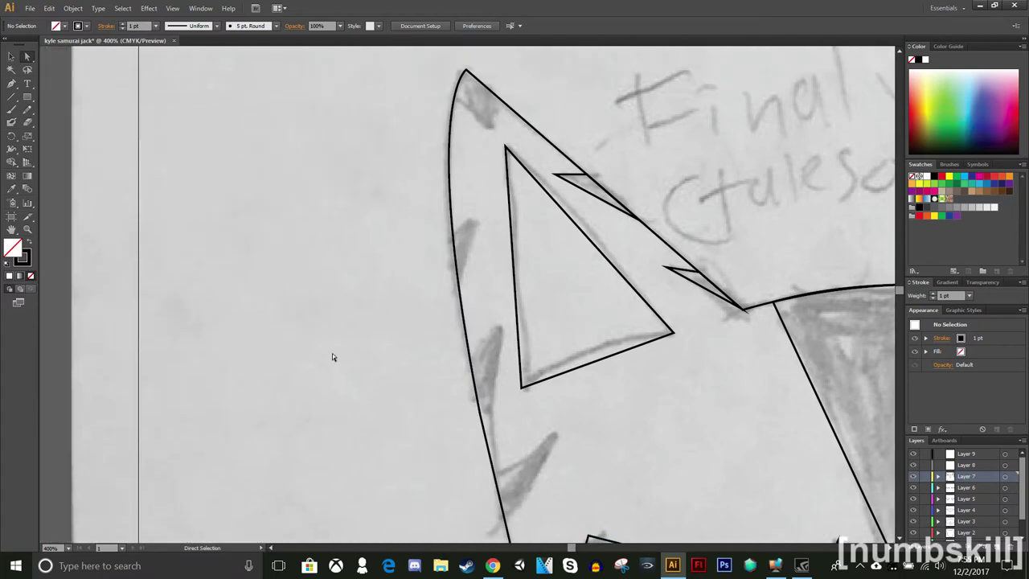
scroll(204, 117, down, 2)
key(p)
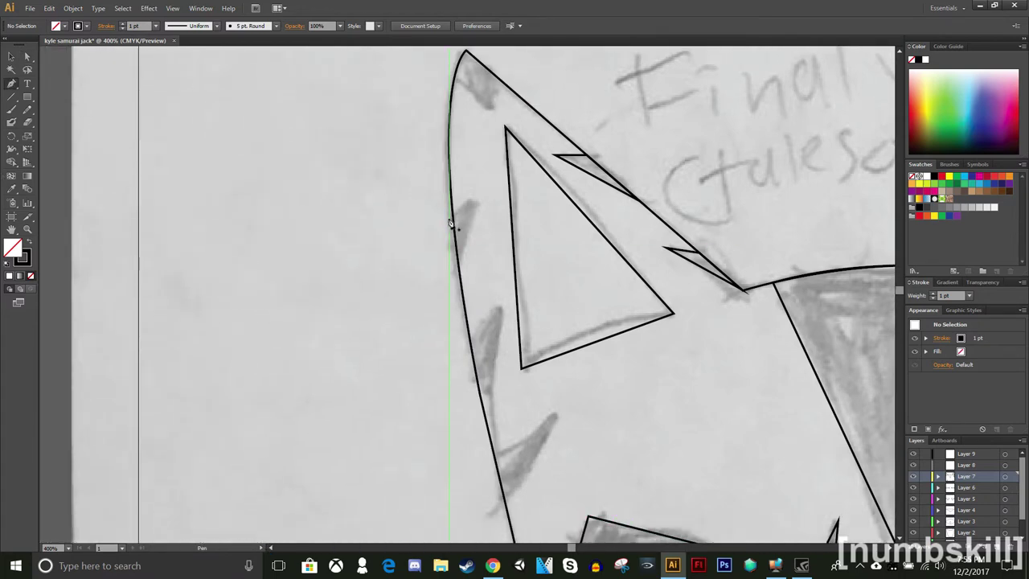
drag(453, 212, 475, 246)
click(459, 265)
click(454, 214)
key(a)
click(493, 318)
Step: Trace the middle stripe on the head's left edge as a closed narrow triangle and deselect it
scroll(492, 306, down, 4)
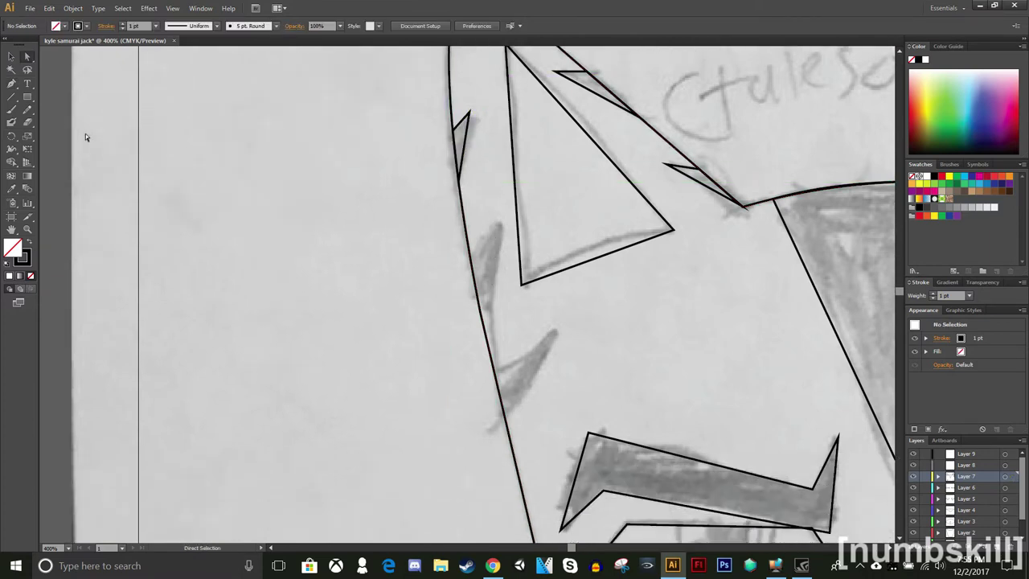
key(p)
click(470, 258)
click(499, 223)
click(480, 315)
click(470, 259)
key(a)
click(405, 271)
Step: Trace the left temple stripe above the eyebrow as a closed triangle against the head edge and deselect it
scroll(455, 174, down, 8)
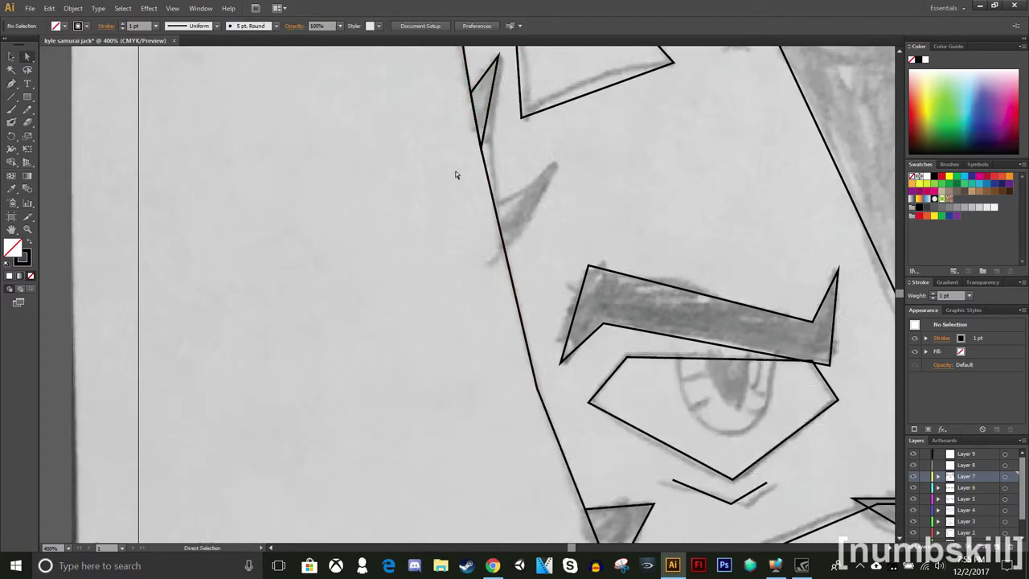
click(494, 201)
click(553, 167)
click(504, 247)
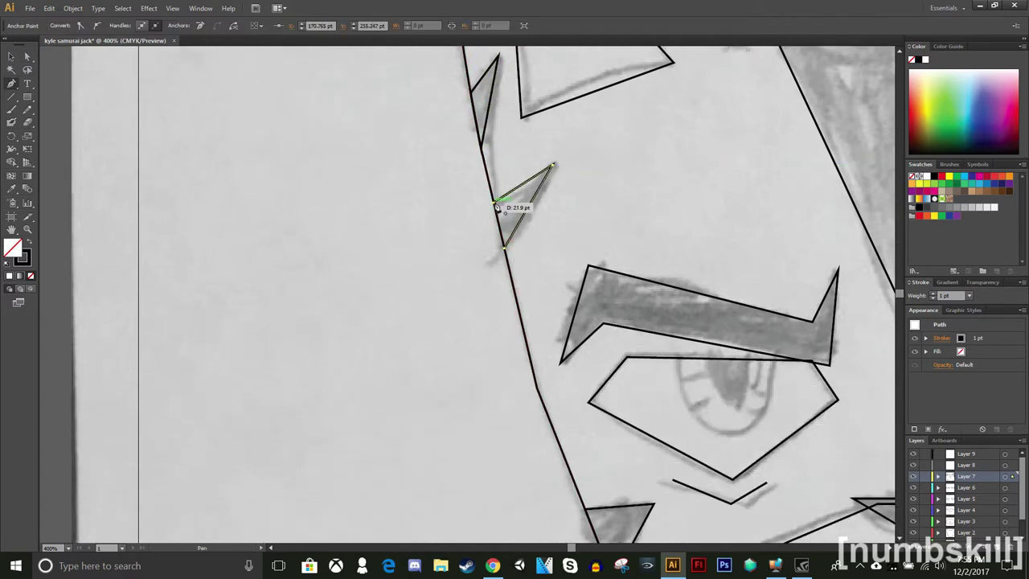
click(889, 547)
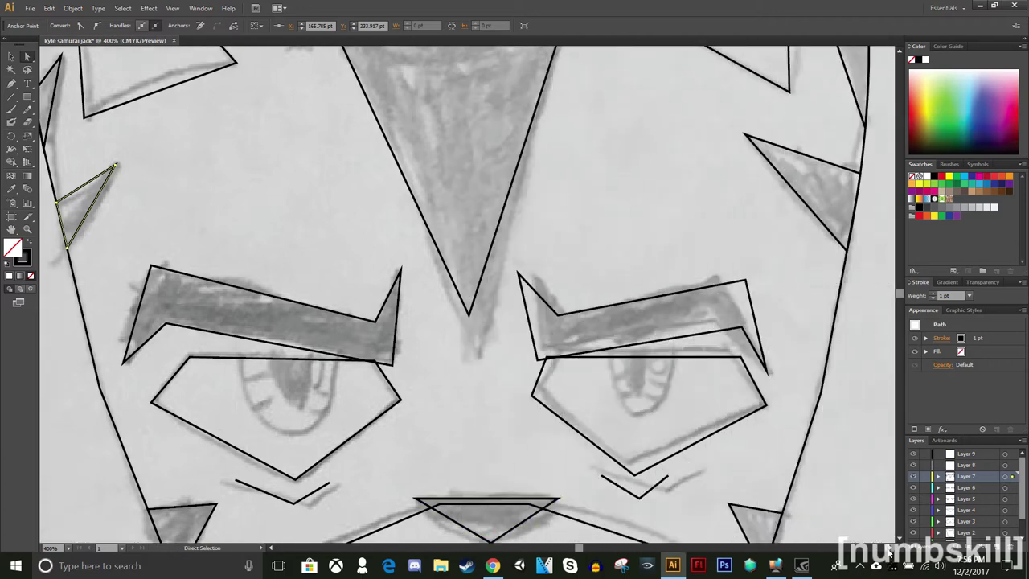
click(898, 538)
click(72, 172)
Step: Trace the left iris as a closed U-shaped curve with a flat top along the upper eyelid
click(11, 84)
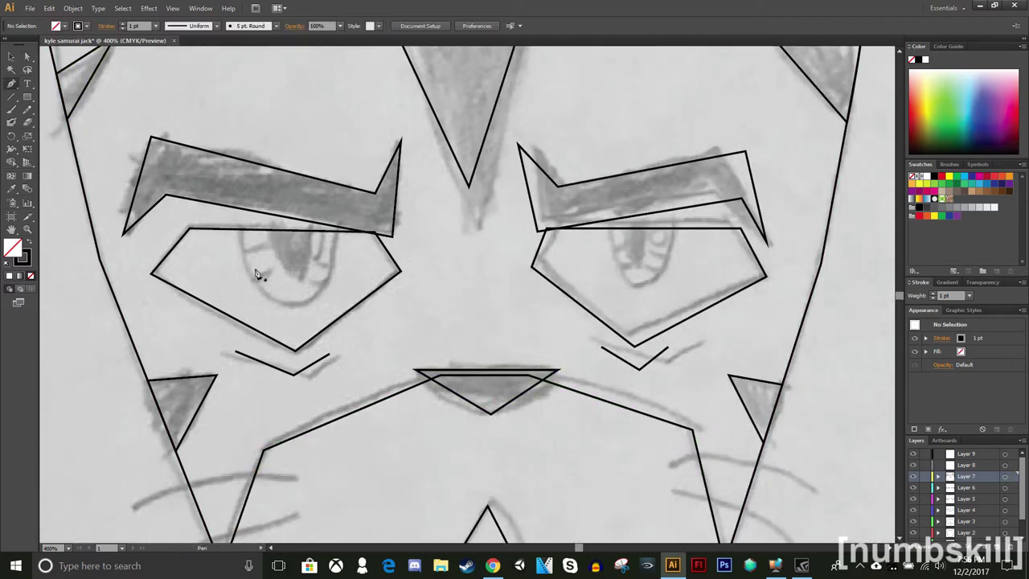
click(239, 229)
drag(291, 304, 345, 303)
click(335, 232)
click(239, 231)
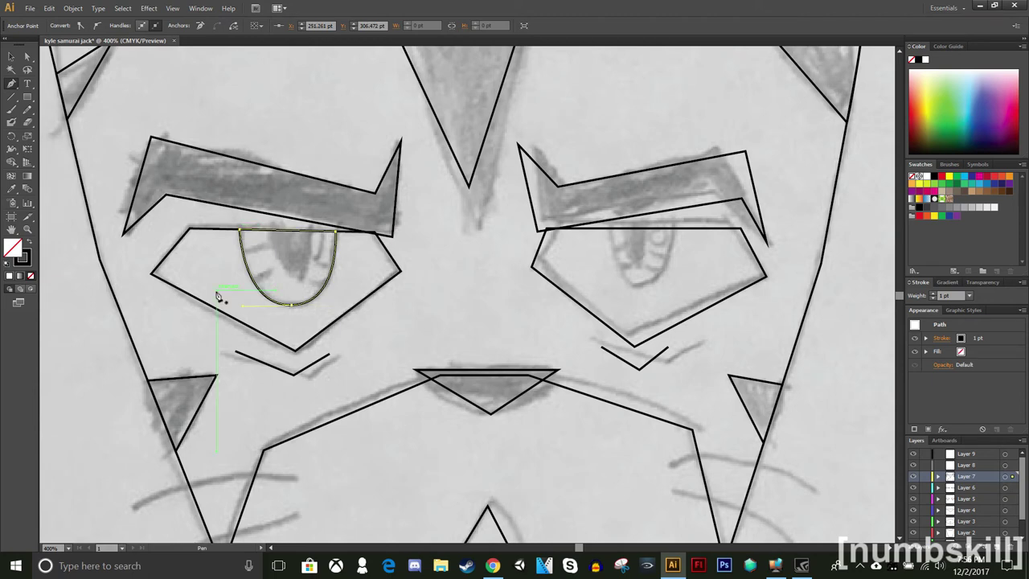
Step: Move the left iris to Layer 5 by cutting it and pasting it in place, and deselect it
key(v)
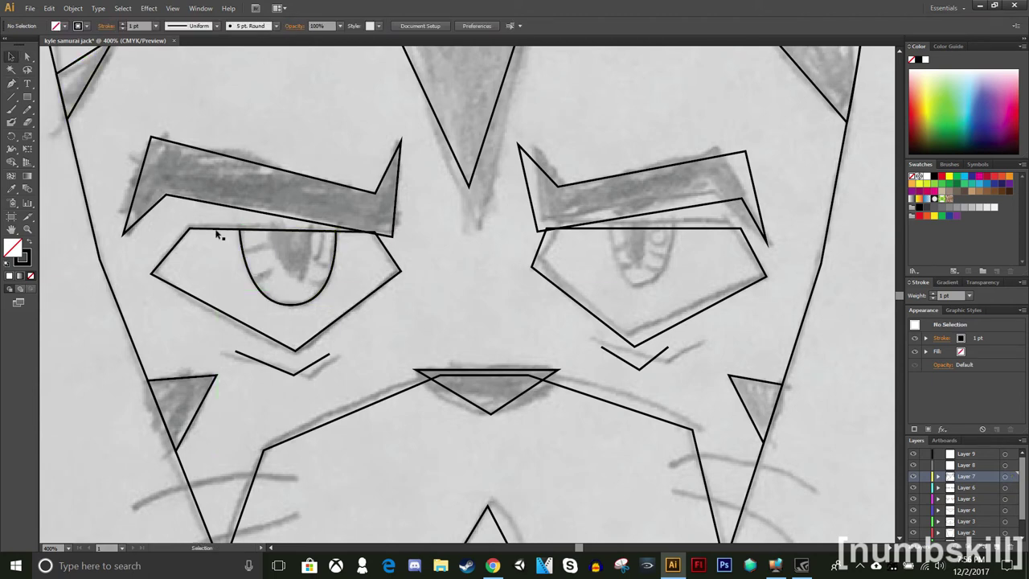
click(29, 8)
mouse_move(49, 8)
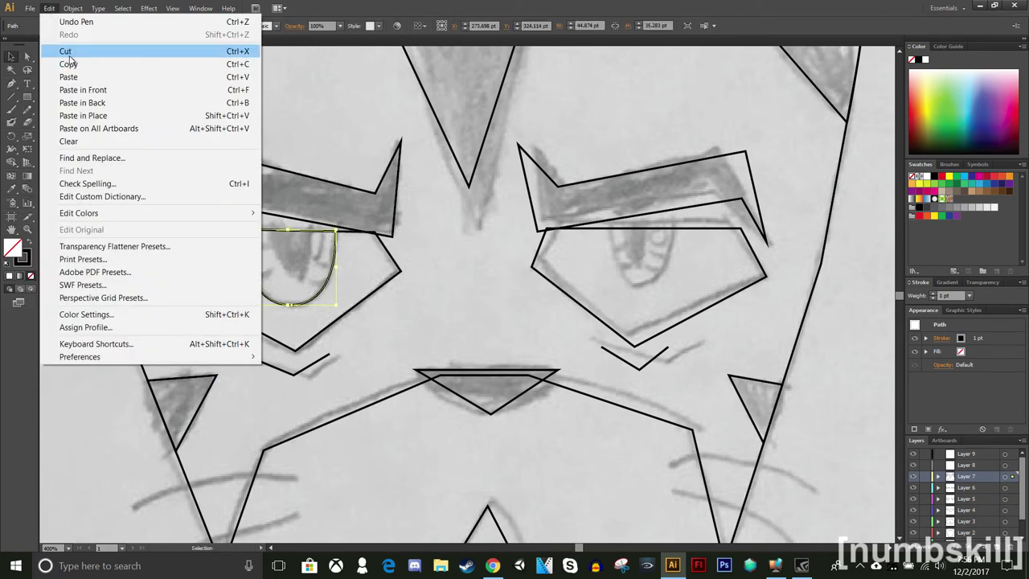
click(70, 53)
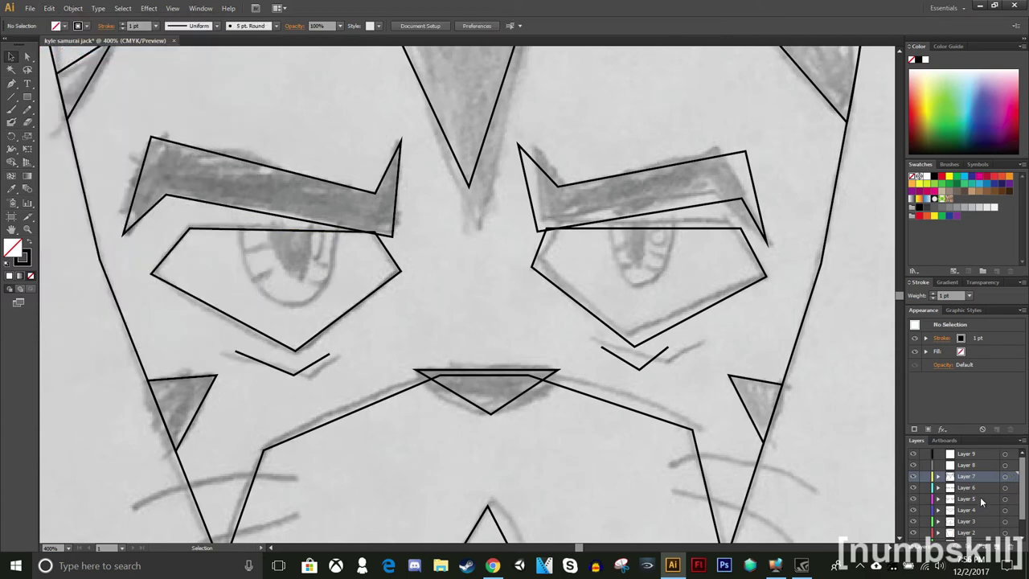
right_click(247, 253)
click(48, 8)
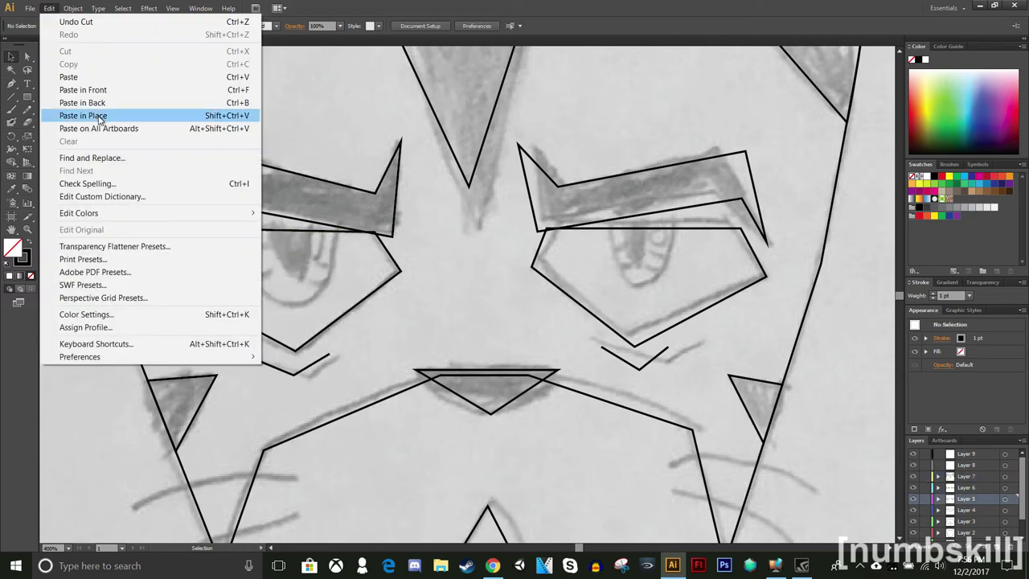
click(69, 115)
click(27, 62)
click(415, 158)
Step: Trace the right iris as a closed U-shaped curve hanging from the upper eyelid on Layer 5 and deselect it
key(p)
click(601, 229)
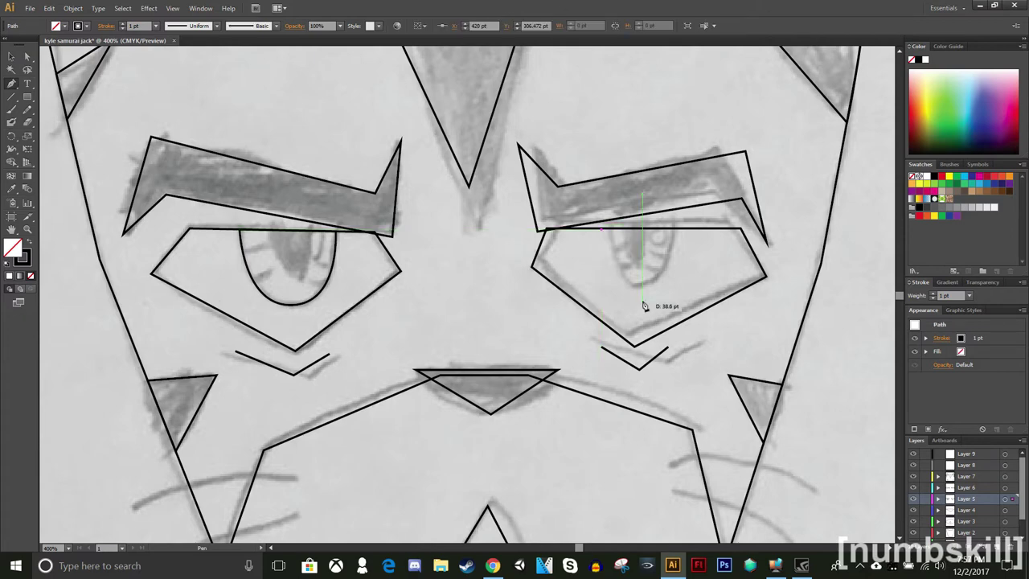
drag(684, 295, 684, 294)
click(673, 230)
click(601, 230)
click(26, 57)
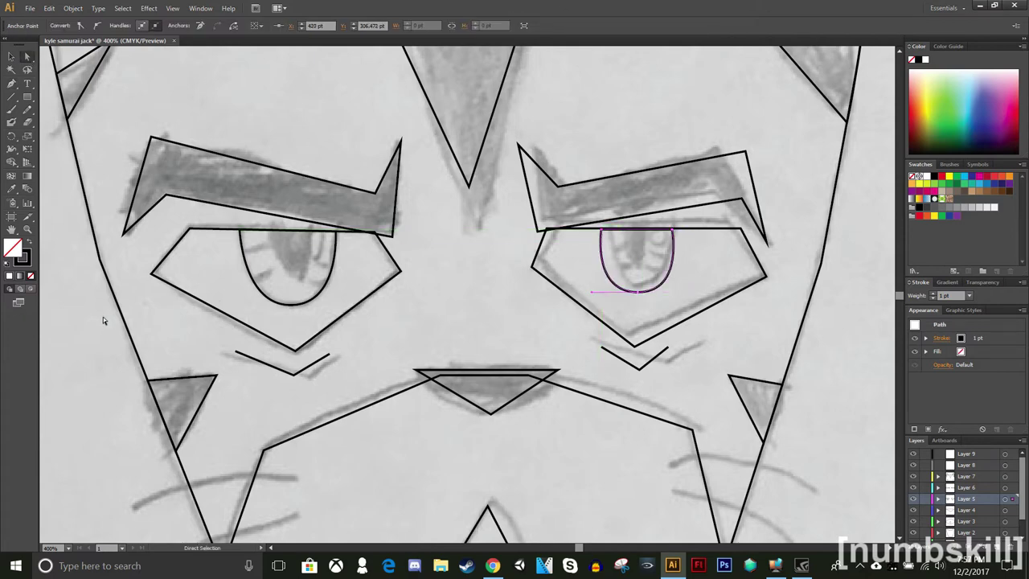
click(487, 398)
Step: Draw the left pupil as a closed downward-pointing triangle inside the iris and deselect it
click(11, 84)
click(269, 230)
click(288, 279)
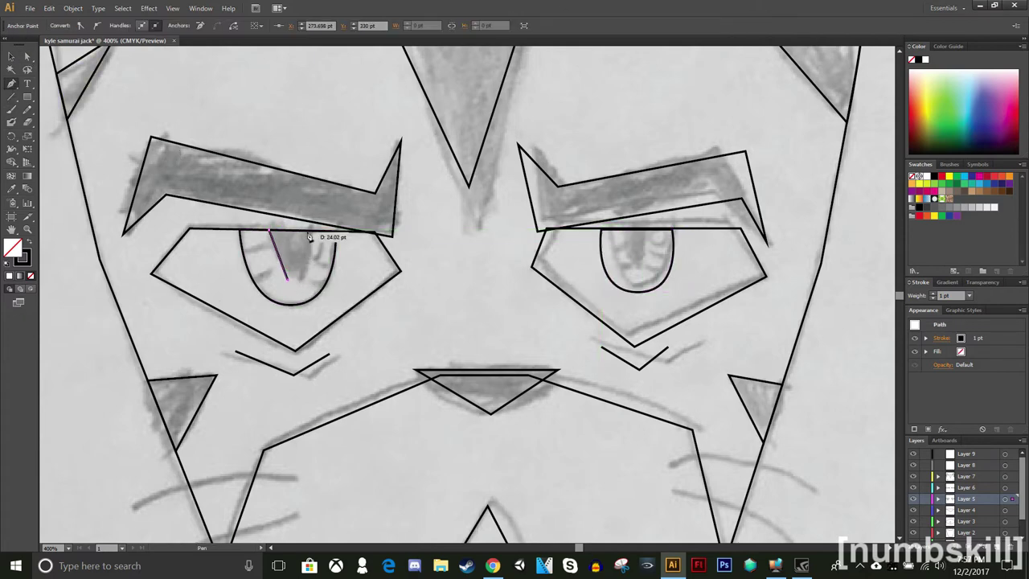
click(308, 232)
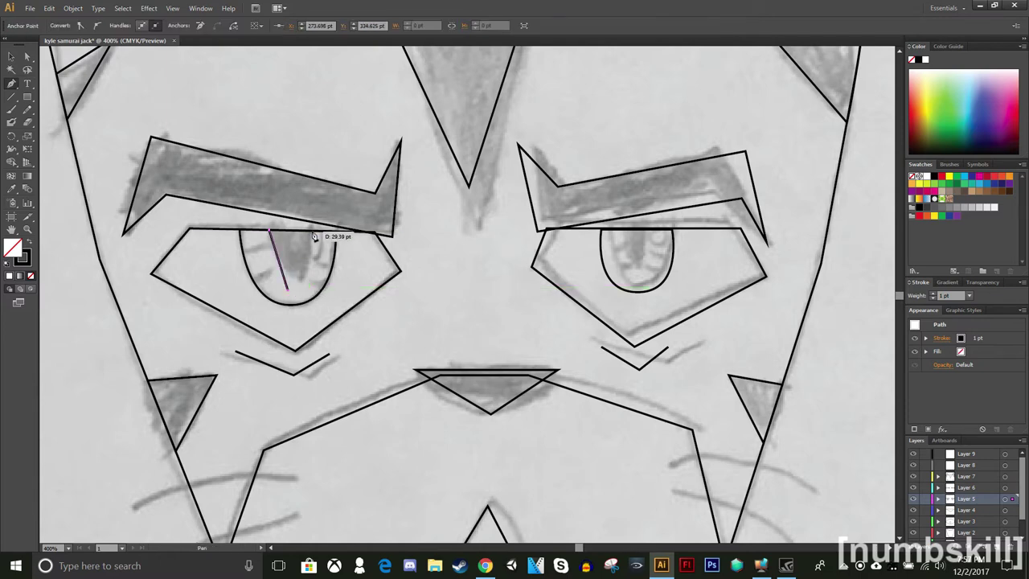
click(270, 230)
key(ctrl+shift+a)
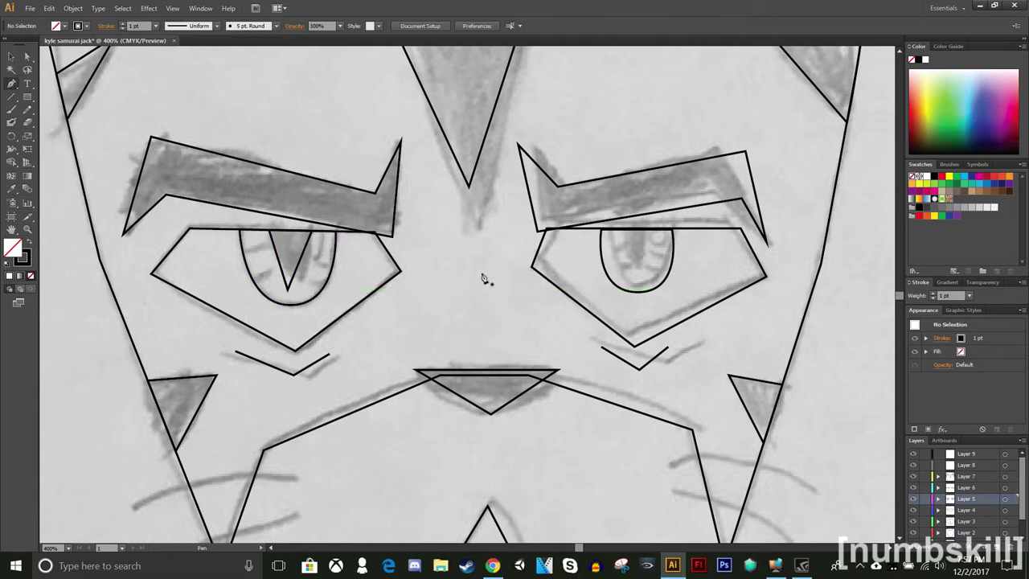
Step: Draw the right pupil as a closed downward-pointing triangle inside the iris and deselect it
click(620, 231)
click(635, 275)
click(652, 231)
click(619, 231)
key(a)
key(ctrl+shift+a)
Step: Draw four short straight tick lines inside each iris, two along each side, and deselect
click(11, 84)
click(243, 254)
click(262, 248)
click(242, 273)
key(backslash)
mouse_move(252, 278)
mouse_down()
mouse_move(322, 286)
mouse_move(330, 266)
mouse_up()
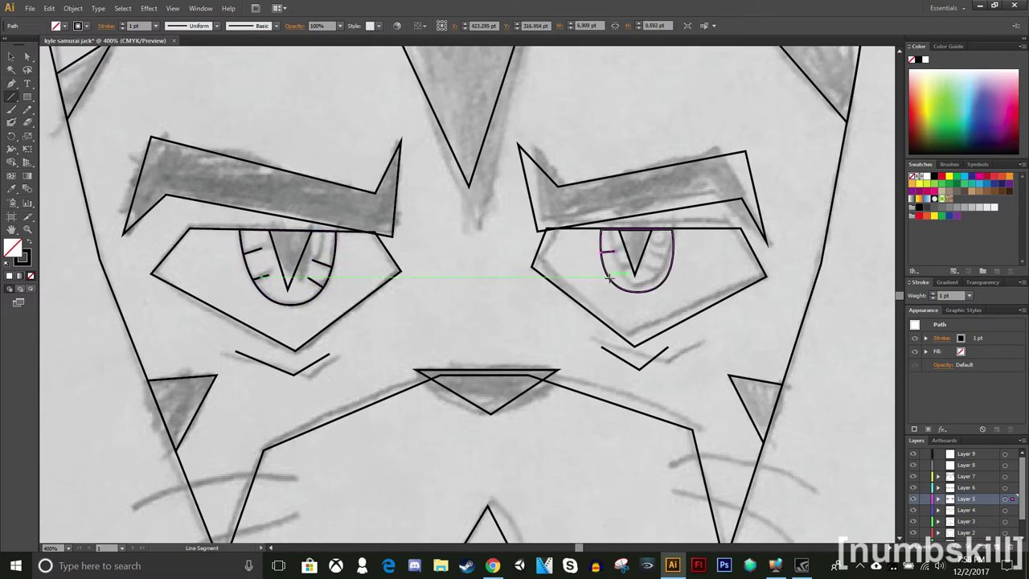
mouse_move(610, 278)
mouse_down()
mouse_move(672, 260)
mouse_move(666, 280)
mouse_up()
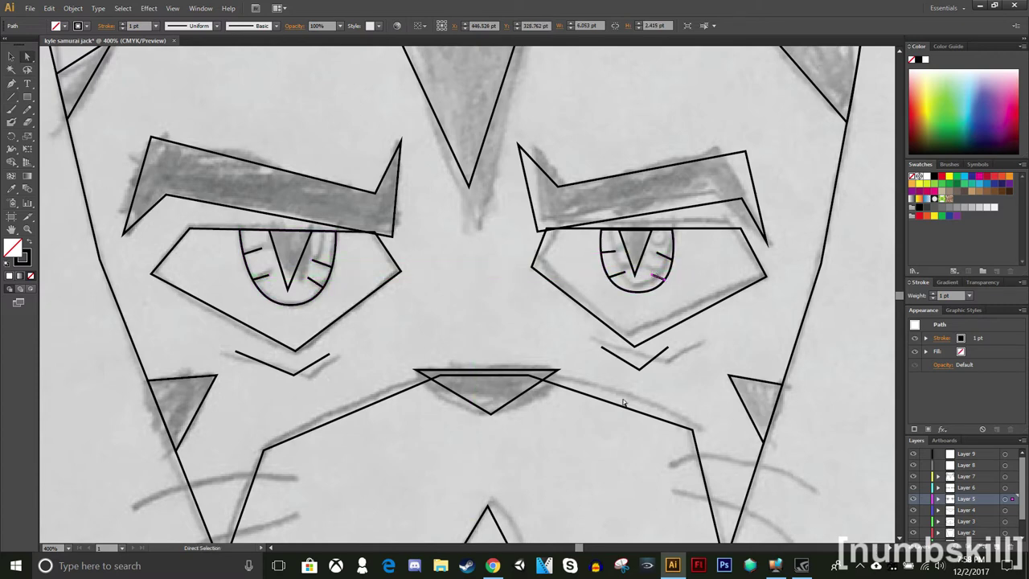
click(70, 549)
click(92, 378)
scroll(480, 294, up, 2)
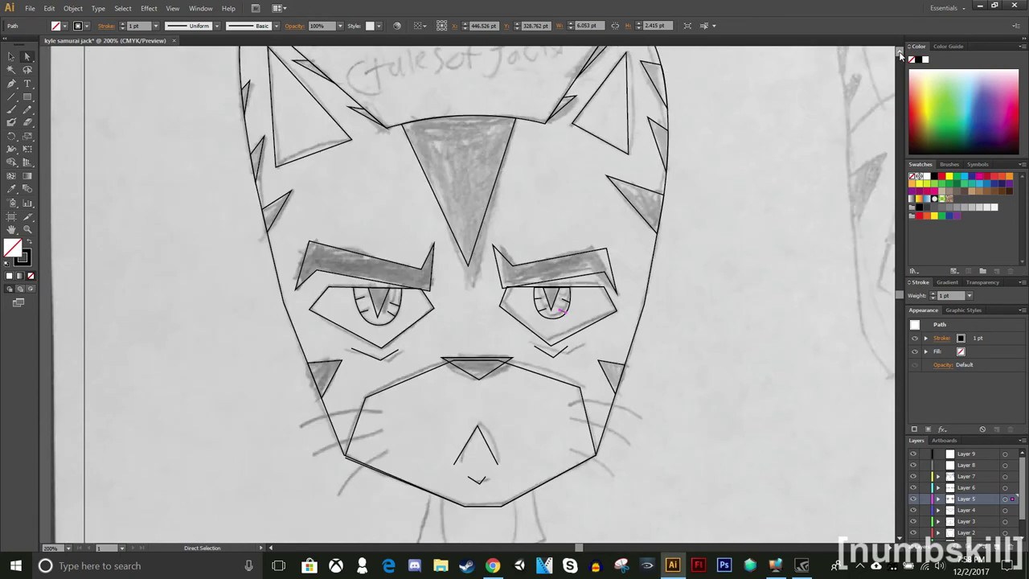
click(68, 548)
click(90, 389)
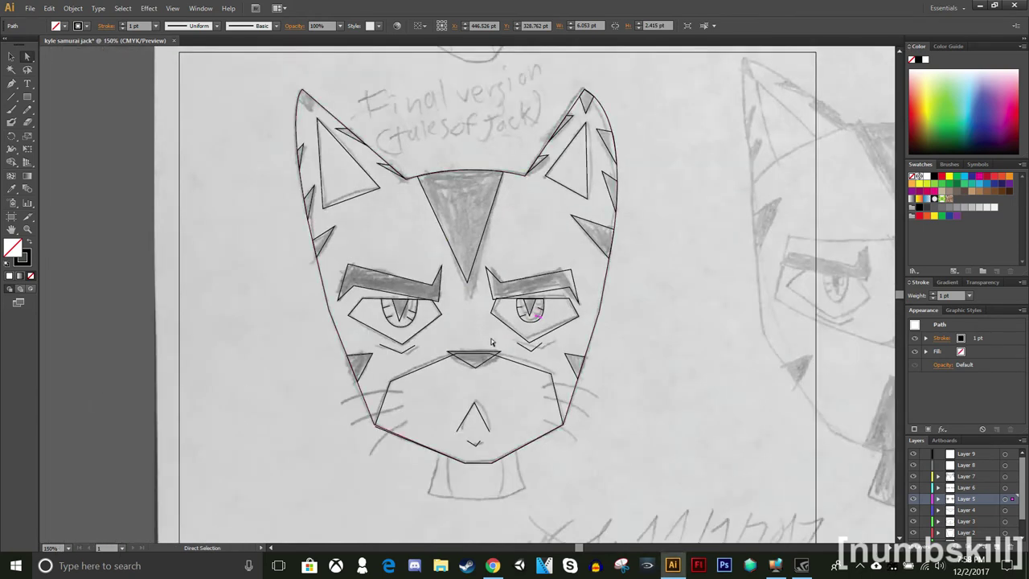
click(749, 437)
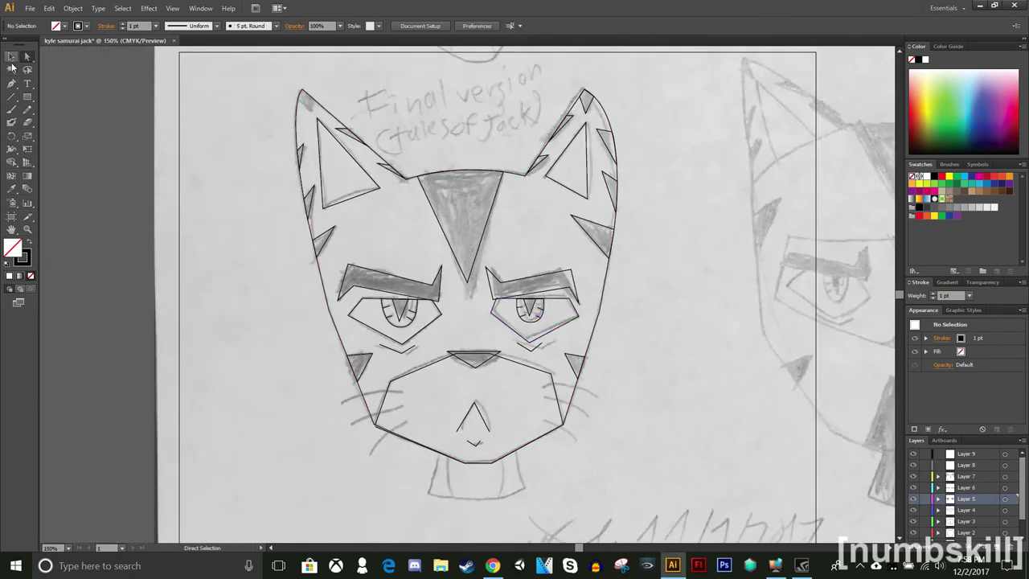
Step: Copy both eye outlines together and add a new layer above Layer 5
click(353, 310)
click(509, 323)
double_click(361, 323)
key(ctrl+z)
click(468, 328)
click(508, 326)
shift+click(435, 319)
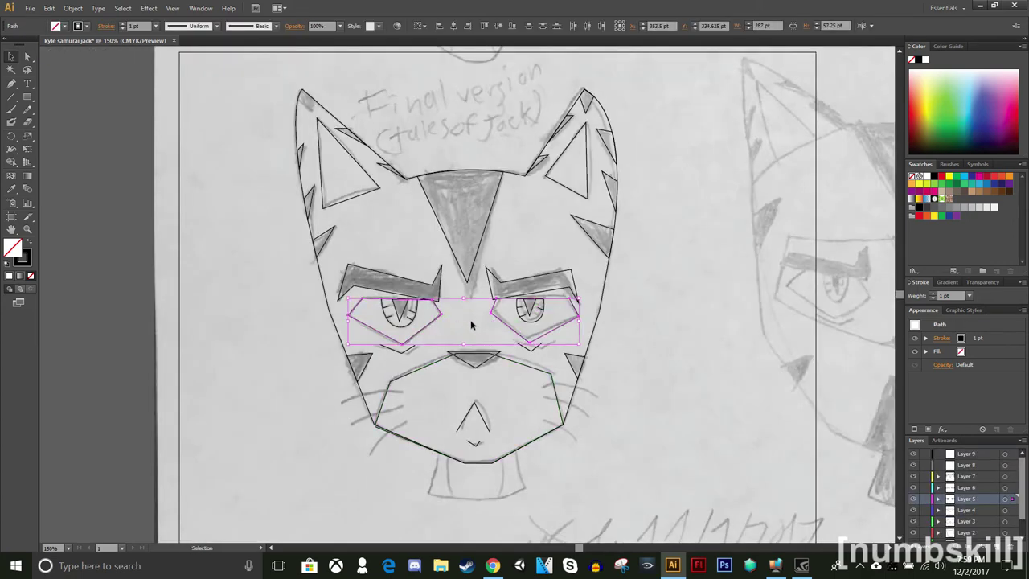
key(ctrl+c)
click(996, 547)
key(ctrl+v)
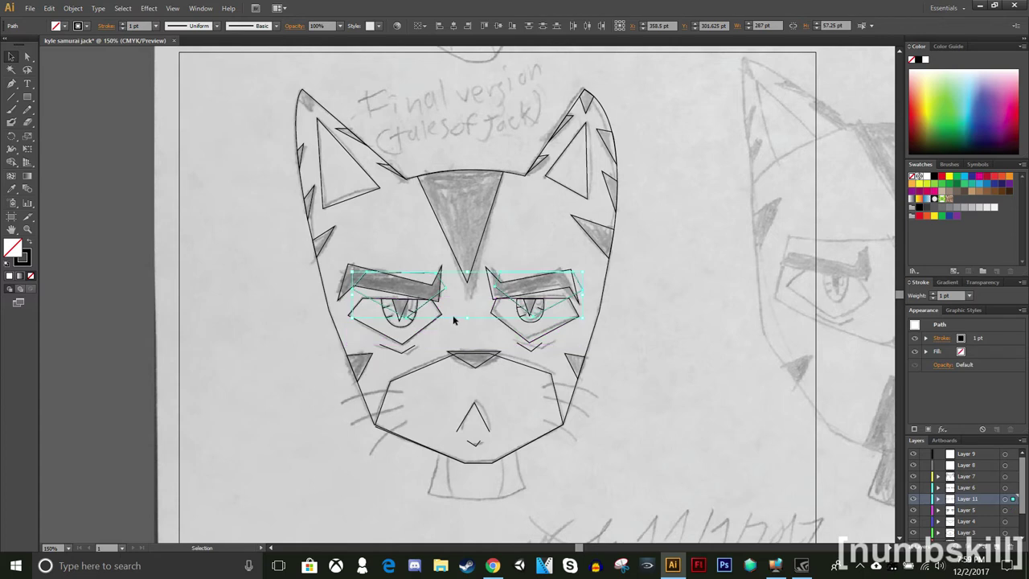
key(ctrl+z)
Step: Paste the copied eye outlines in place on Layer 11 and hide that layer
click(969, 499)
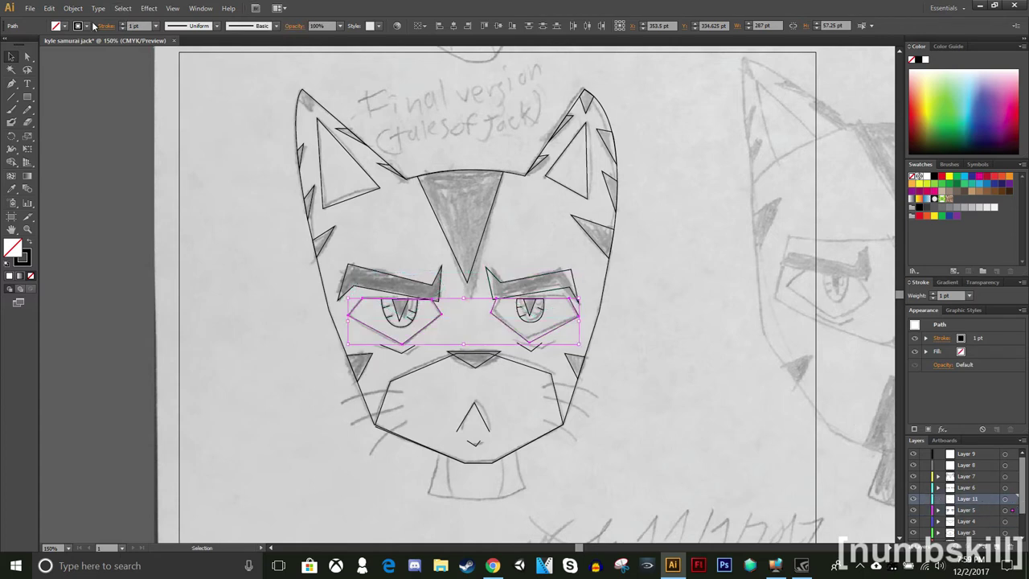
click(49, 8)
click(88, 91)
click(867, 495)
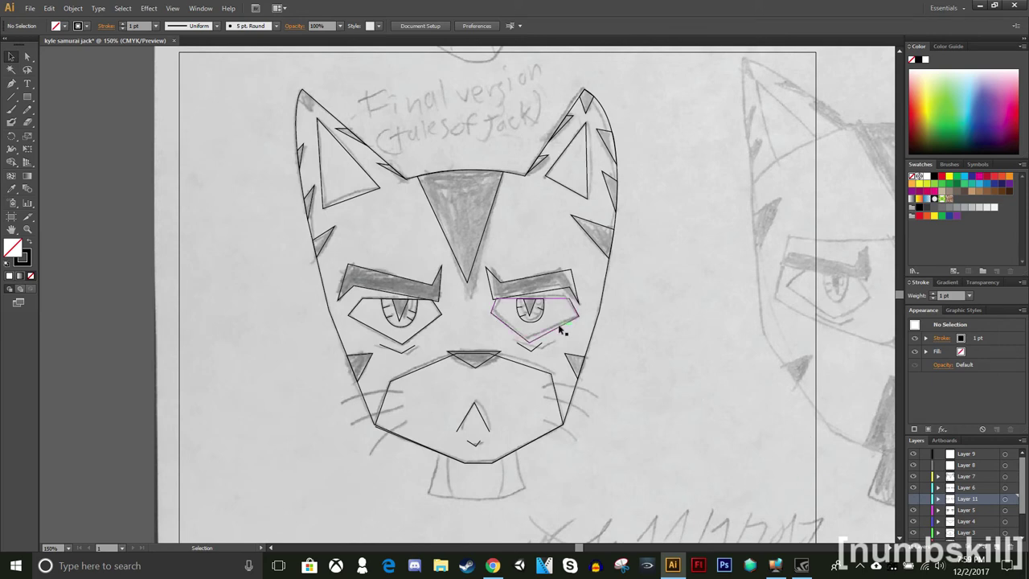
Step: Fill both eye shapes, the muzzle and both inner ears with white and deselect them
click(420, 328)
shift+click(511, 332)
shift+click(402, 371)
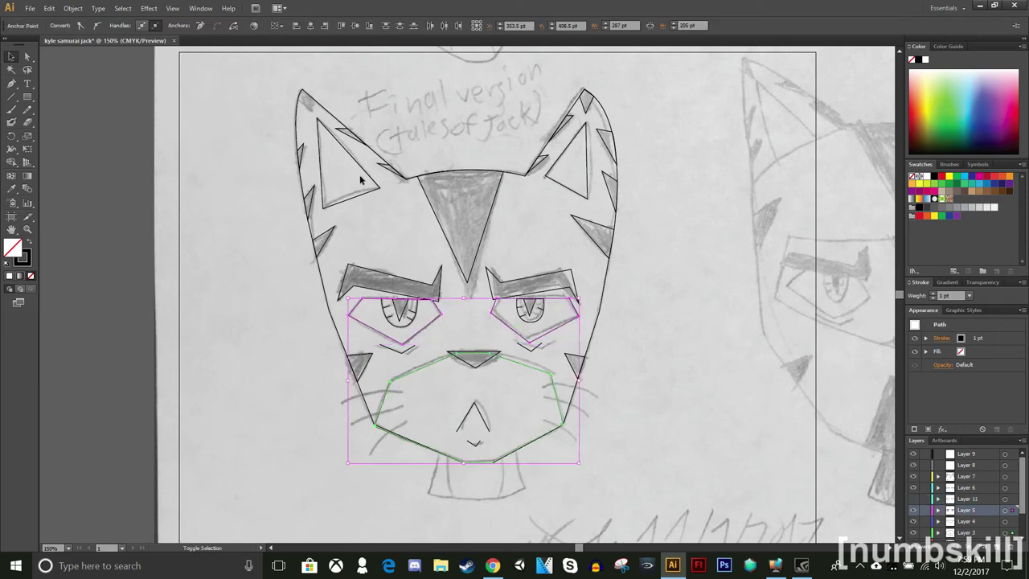
shift+click(357, 196)
shift+click(551, 183)
click(9, 276)
key(a)
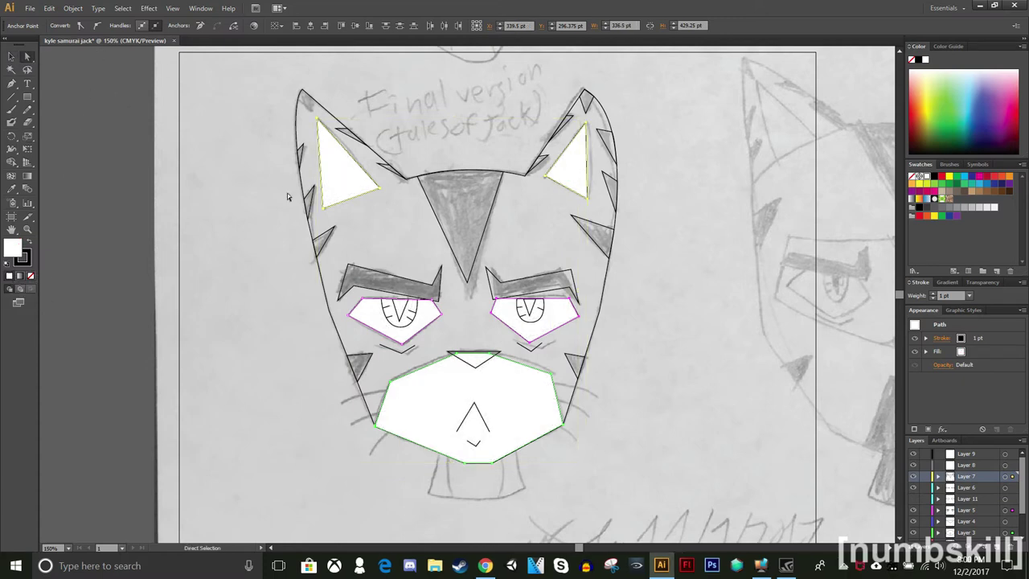
click(127, 132)
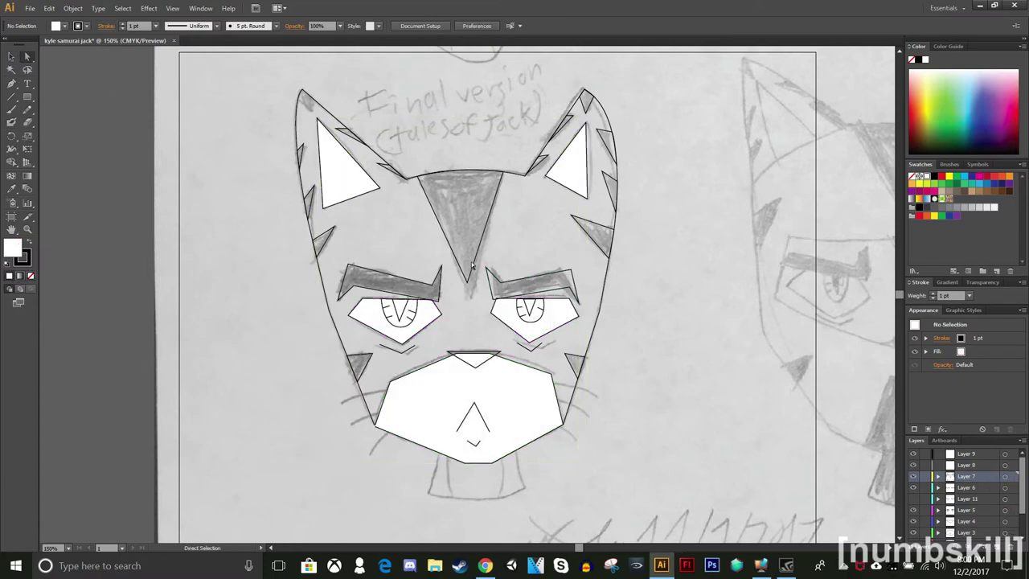
Step: Trace the dark tip of the left ear as a closed shape with no fill
click(31, 276)
click(304, 97)
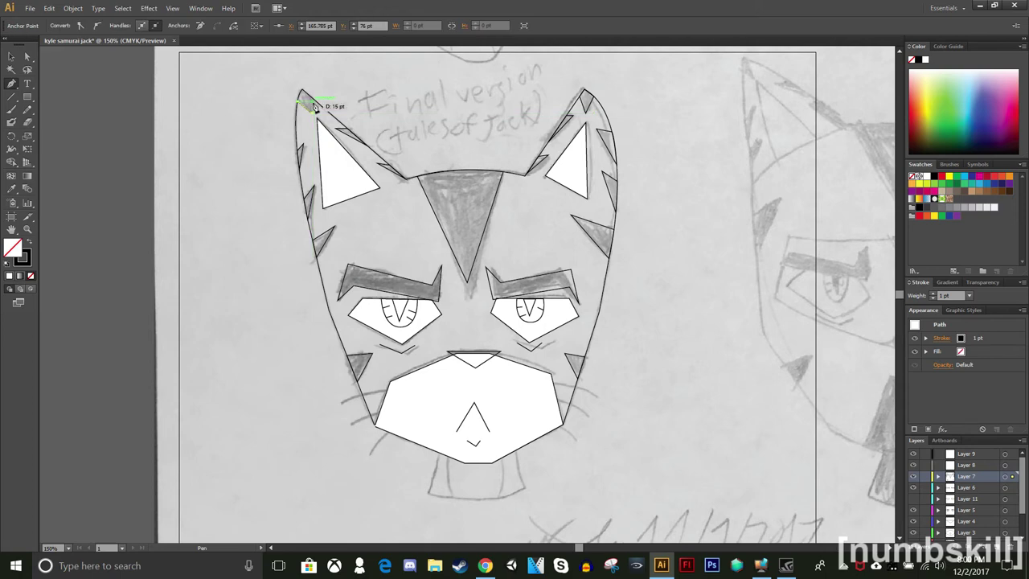
key(ctrl+plus)
key(ctrl+plus)
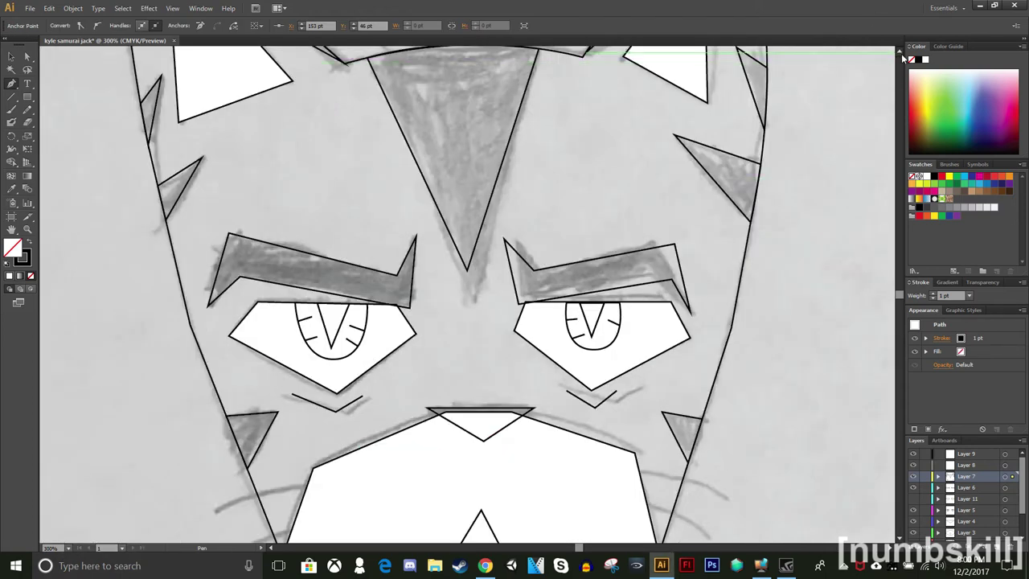
scroll(482, 289, up, 5)
key(j)
click(307, 266)
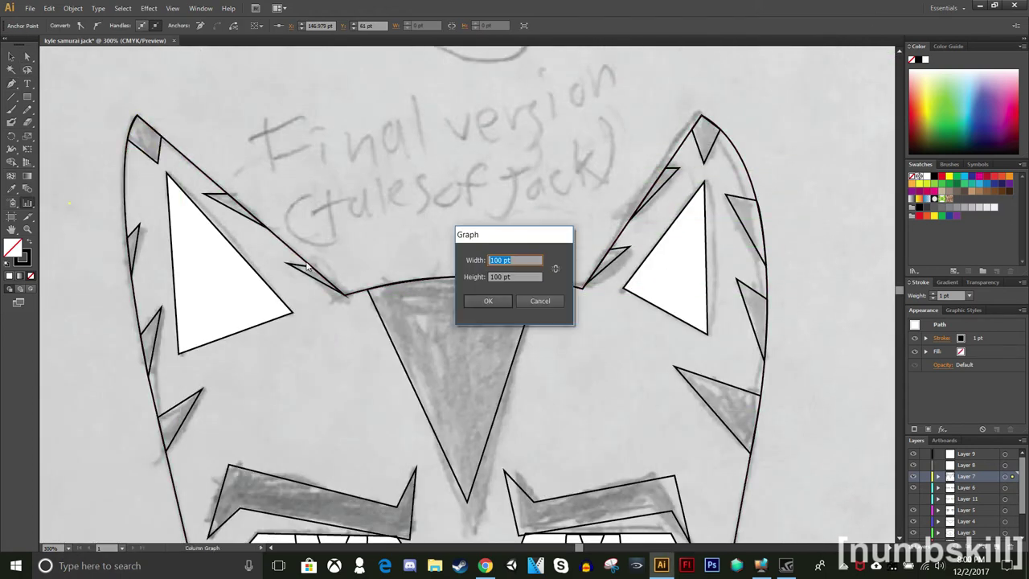
click(538, 300)
Step: Fill the ear tips, all head and cheek stripes, both eyebrows and the nose with black #000000 and deselect them
click(12, 57)
click(156, 163)
shift+click(138, 236)
shift+click(238, 217)
shift+click(150, 341)
shift+click(182, 416)
shift+click(416, 402)
shift+click(314, 278)
shift+click(615, 256)
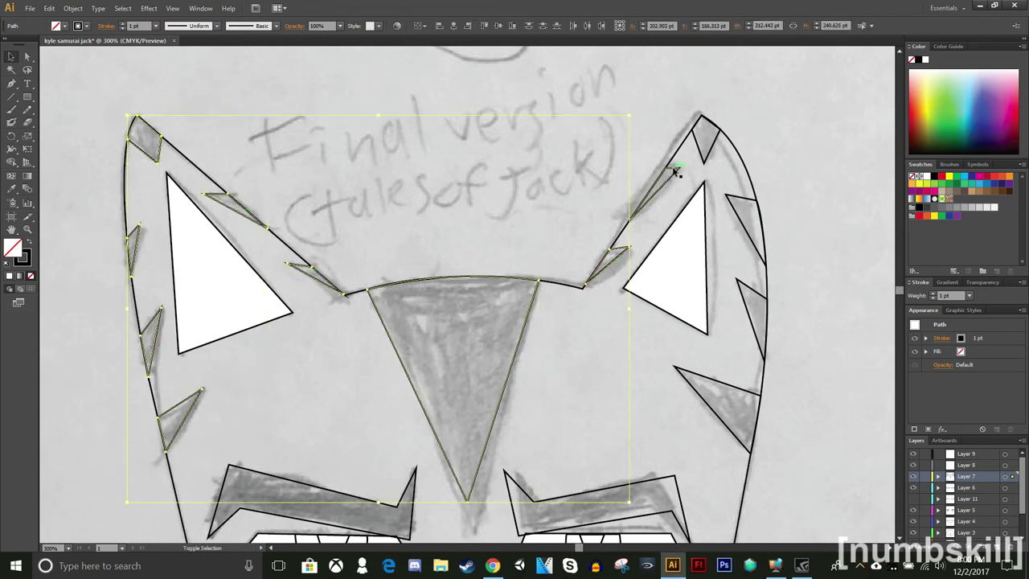
shift+click(739, 211)
shift+click(756, 314)
shift+click(723, 398)
scroll(535, 255, down, 5)
shift+click(533, 255)
shift+click(349, 265)
shift+click(263, 410)
shift+click(689, 425)
shift+click(500, 410)
scroll(500, 410, down, 3)
double_click(11, 250)
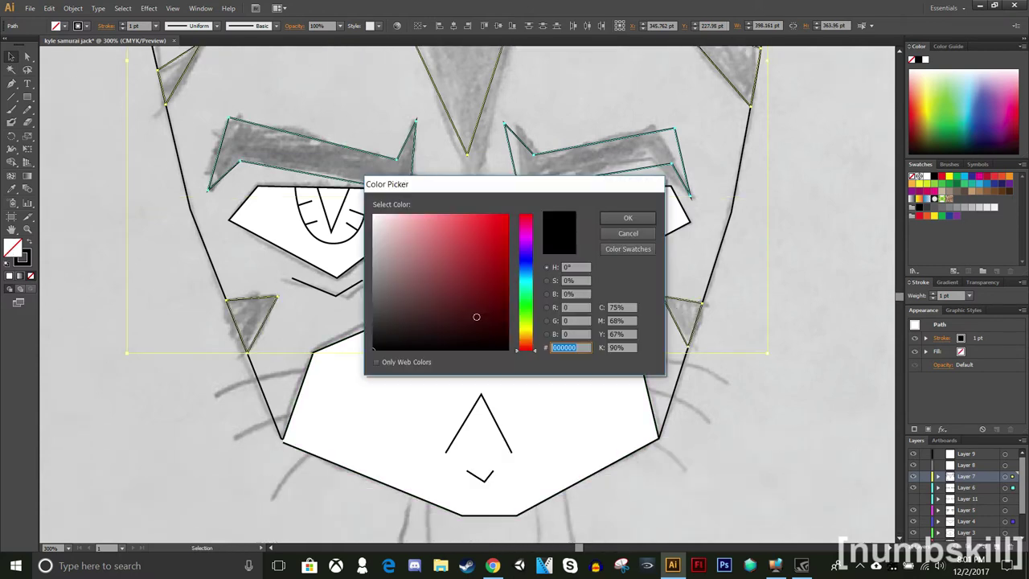
click(641, 218)
key(ctrl+shift+a)
key(a)
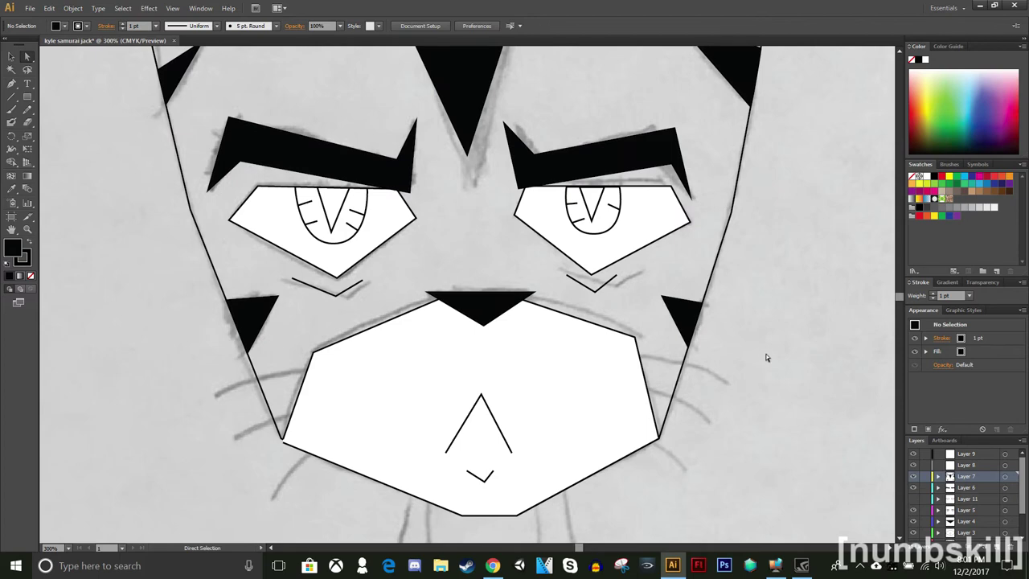
Step: Draw six straight whiskers on Layer 8, three on each side of the muzzle, and deselect them
drag(315, 376, 161, 369)
drag(310, 411, 148, 431)
drag(310, 443, 162, 475)
drag(639, 368, 742, 357)
drag(644, 398, 723, 403)
drag(630, 444, 726, 492)
key(ctrl+shift+a)
key(a)
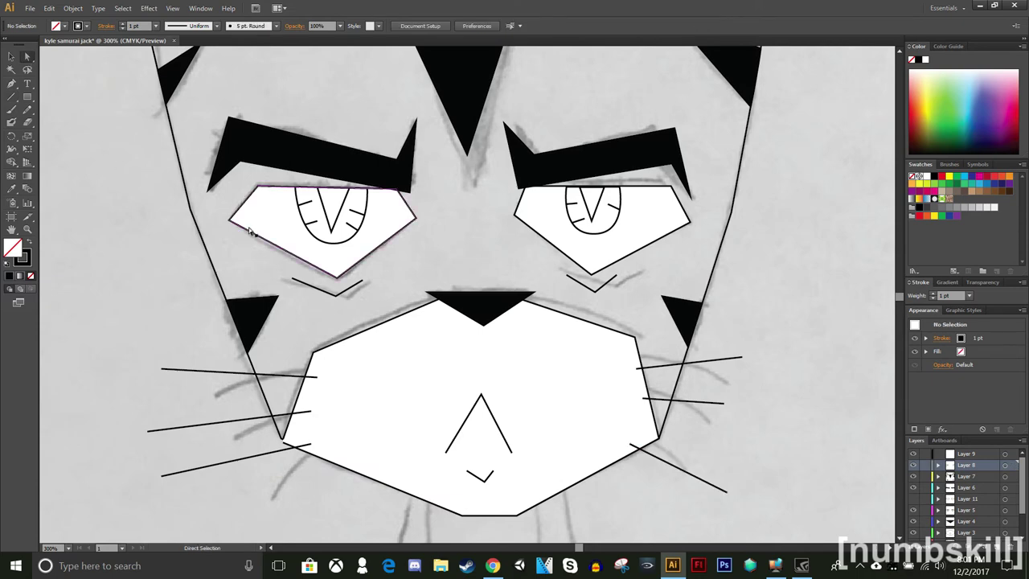
Step: Try to give the eye shapes, muzzle and inner ears a white outline
click(252, 231)
click(542, 231)
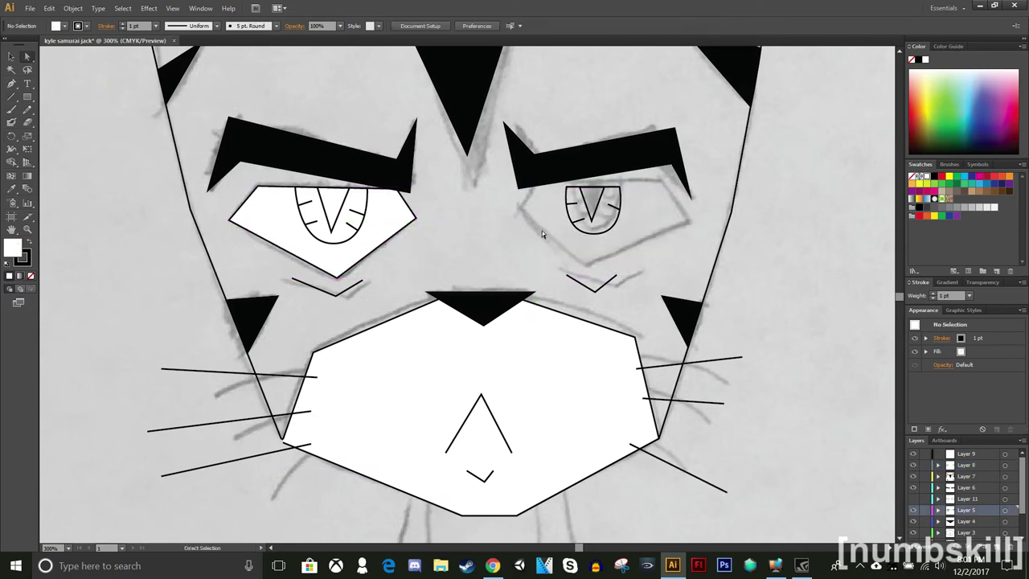
shift+click(386, 224)
key(v)
shift+click(430, 378)
click(899, 52)
shift+click(677, 124)
shift+click(223, 158)
double_click(24, 259)
drag(419, 304, 365, 212)
click(628, 218)
scroll(361, 274, down, 5)
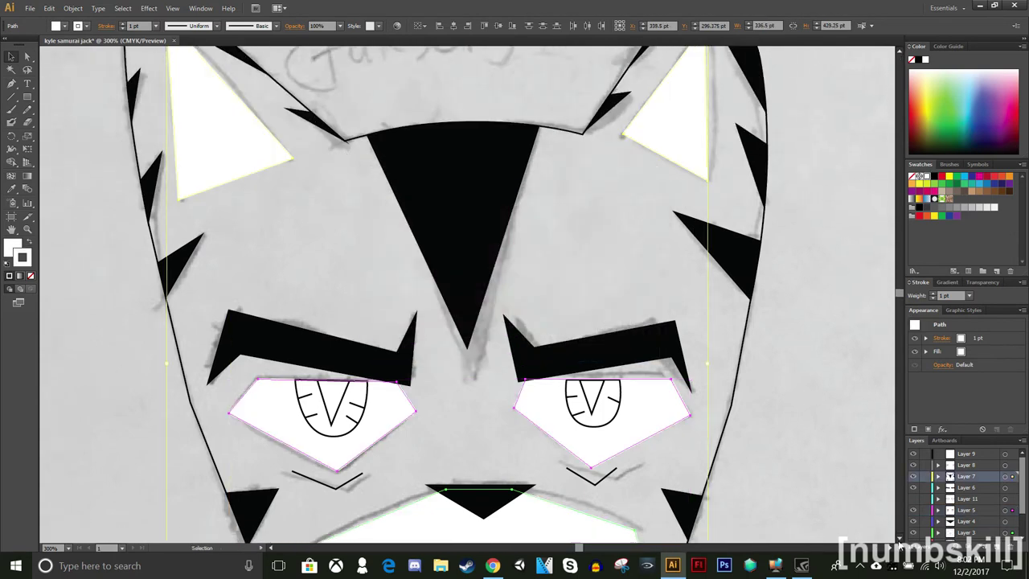
click(338, 243)
double_click(596, 234)
key(ctrl+z)
Step: Draw the short lower-right tick line inside the right iris on Layer 5 and deselect it
click(635, 295)
click(971, 509)
click(13, 98)
drag(613, 224, 600, 221)
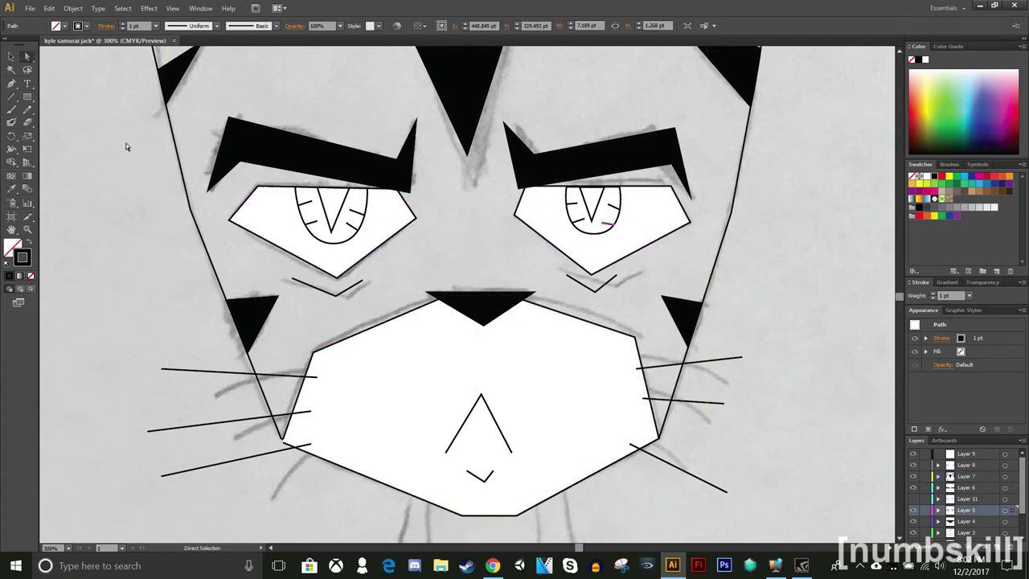
click(132, 117)
Step: Fill both irises with golden yellow #ECC559 and deselect them
click(334, 242)
shift+click(594, 234)
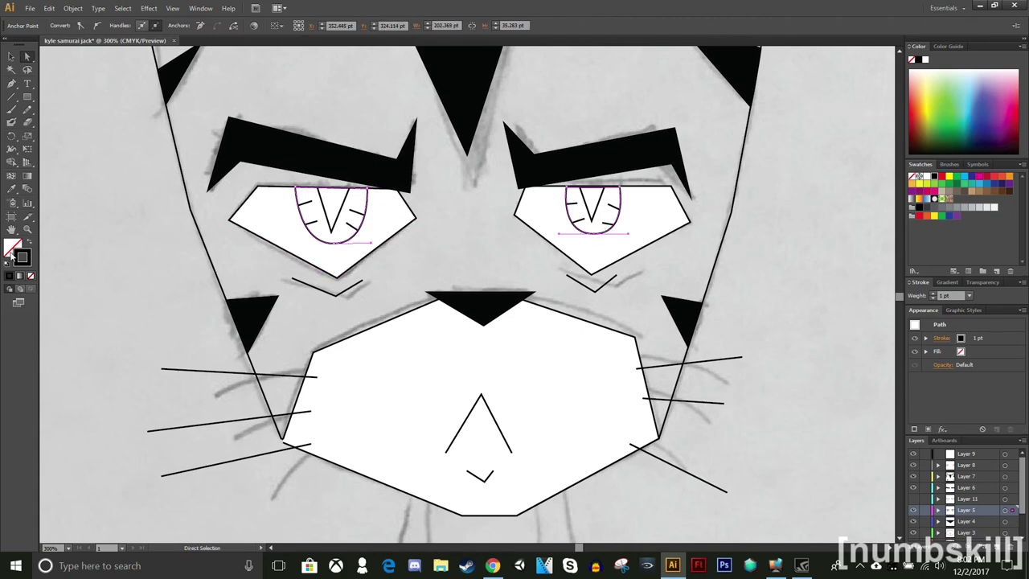
double_click(11, 251)
drag(530, 341, 531, 332)
click(458, 225)
click(629, 222)
Step: Fill both pupils with black sampled from an eyebrow and deselect them
click(326, 211)
shift+click(588, 207)
click(11, 189)
click(278, 139)
click(27, 56)
click(462, 271)
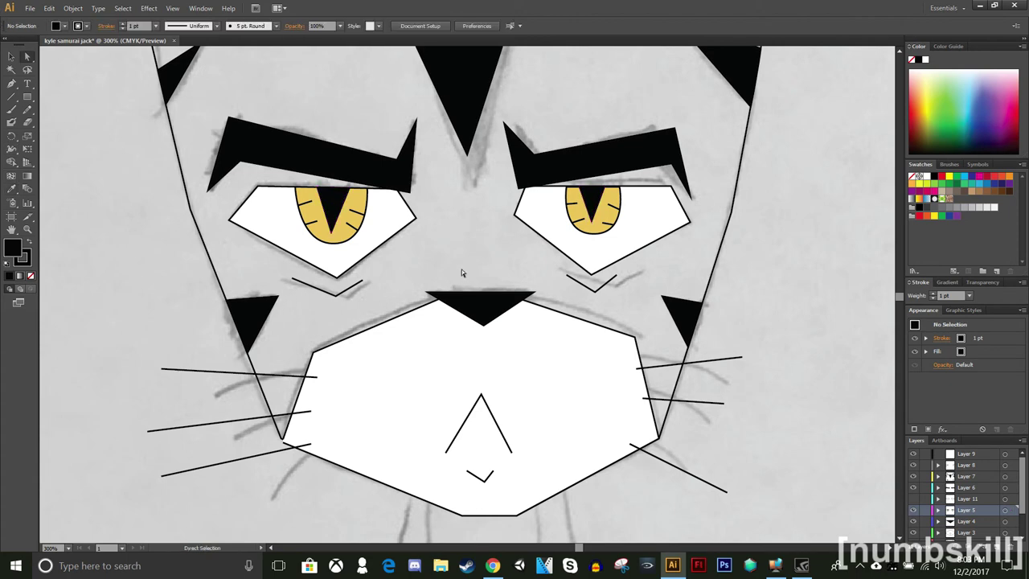
Step: Fill the head shape with orange #CC7B2B
click(714, 264)
double_click(12, 248)
drag(530, 346, 531, 340)
drag(478, 217, 474, 240)
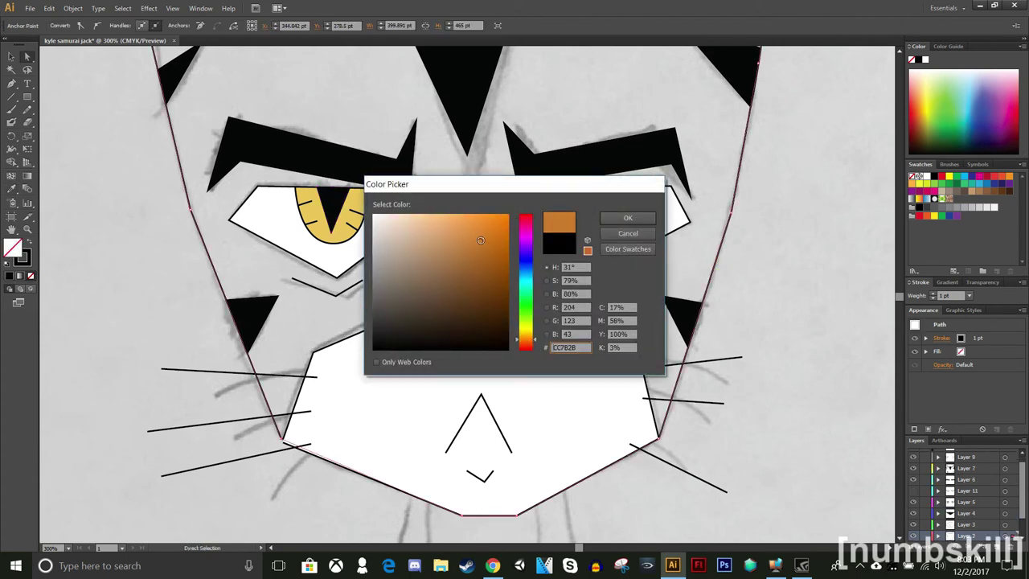
click(628, 217)
Step: Set the head shape's outline to its fill color, #CC7B2B
double_click(11, 250)
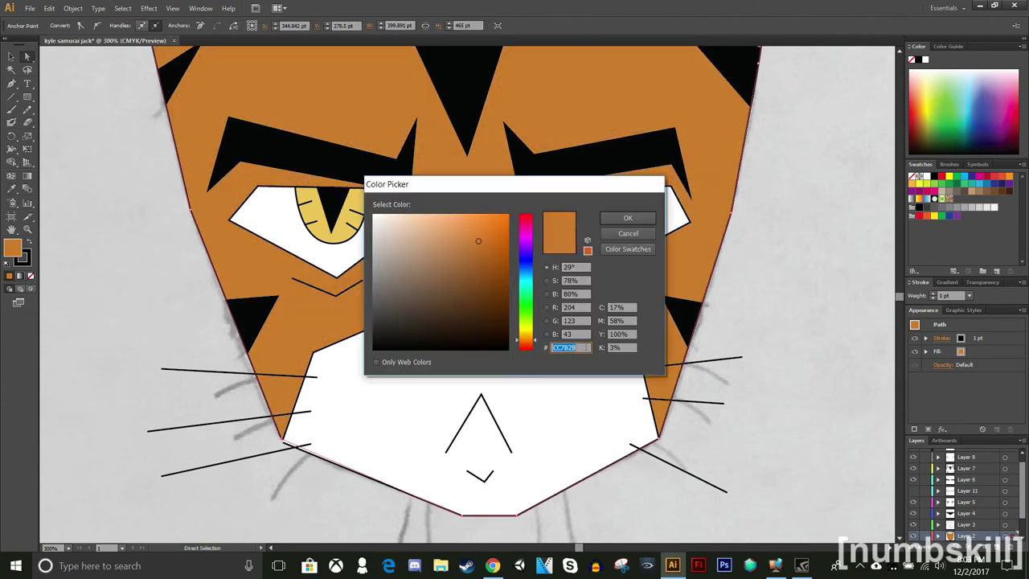
click(626, 232)
double_click(23, 259)
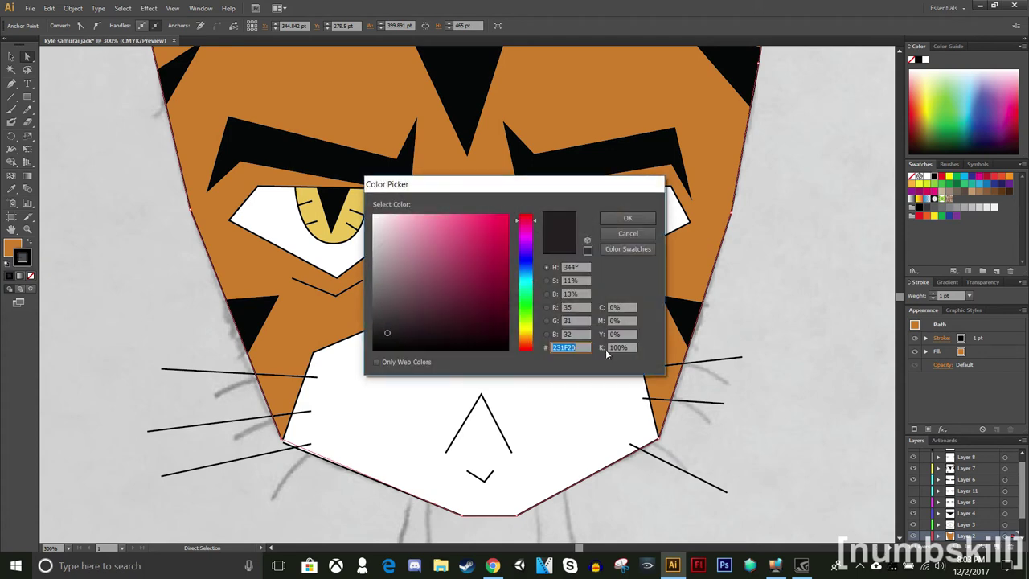
text(CC7B2B)
click(631, 221)
Step: Set the left iris outline to its fill color, #ECC559
click(308, 228)
double_click(13, 251)
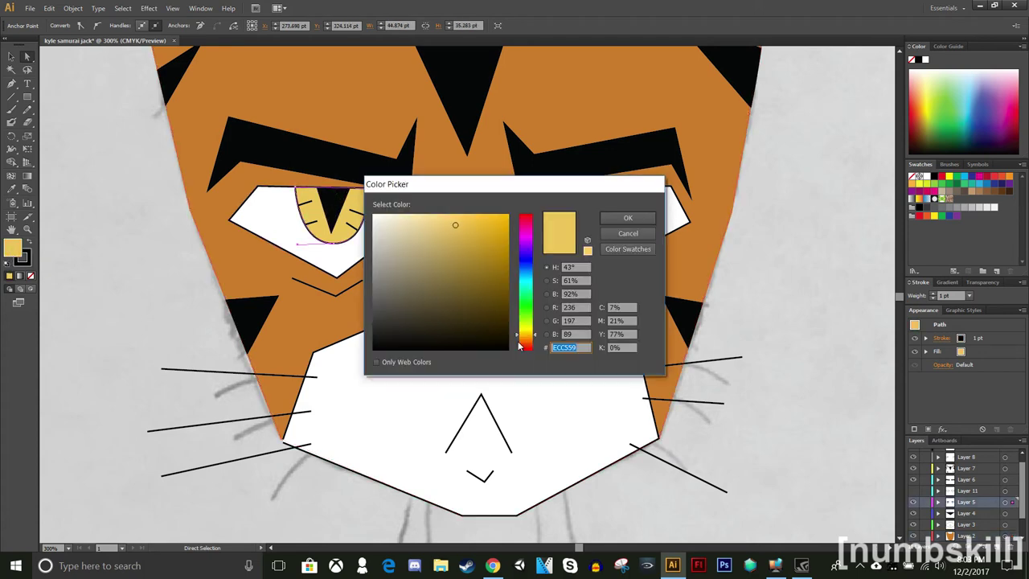
click(627, 218)
double_click(23, 258)
click(628, 233)
double_click(11, 251)
click(628, 233)
double_click(23, 258)
click(628, 217)
click(628, 219)
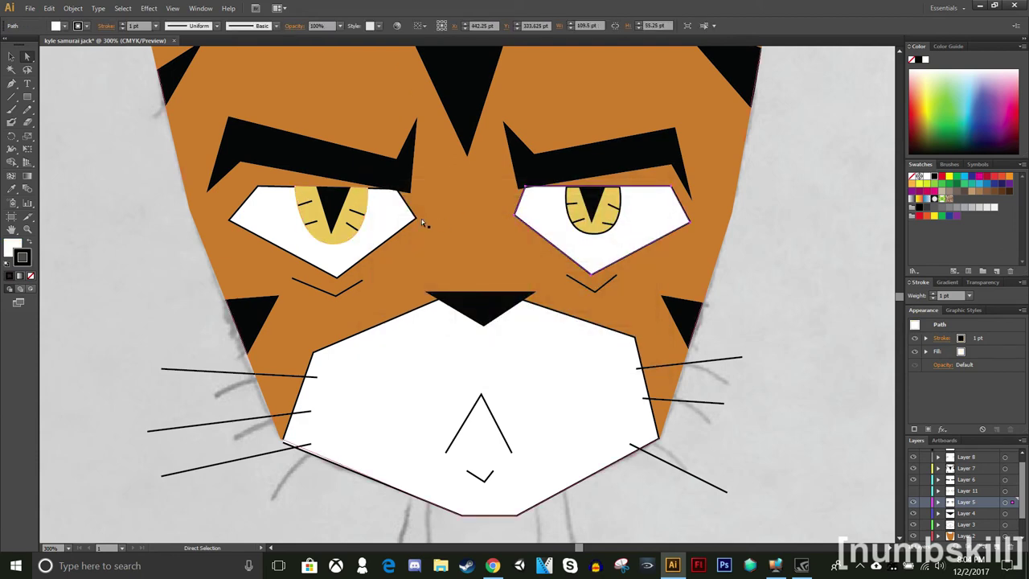
Step: Match the right iris's fill and outline to the left iris by sampling it, and deselect
click(581, 214)
click(12, 189)
click(310, 212)
click(27, 57)
click(100, 121)
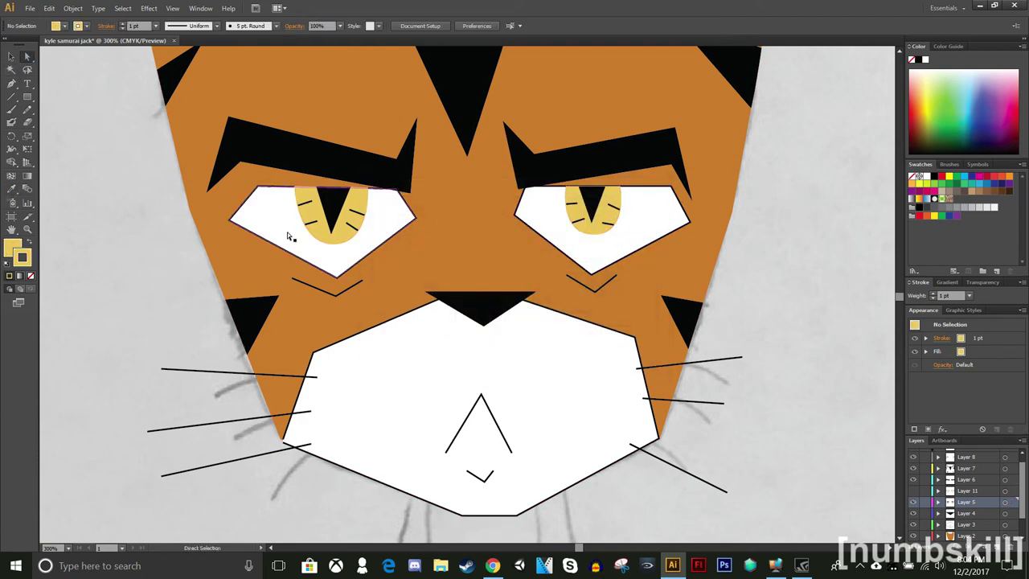
Step: Give the muzzle, both eye shapes and the inner ears a white outline and deselect them
click(402, 345)
shift+click(383, 219)
shift+click(543, 216)
scroll(227, 188, up, 5)
shift+click(227, 189)
scroll(430, 473, down, 4)
double_click(26, 258)
drag(387, 229, 368, 202)
click(627, 218)
click(82, 199)
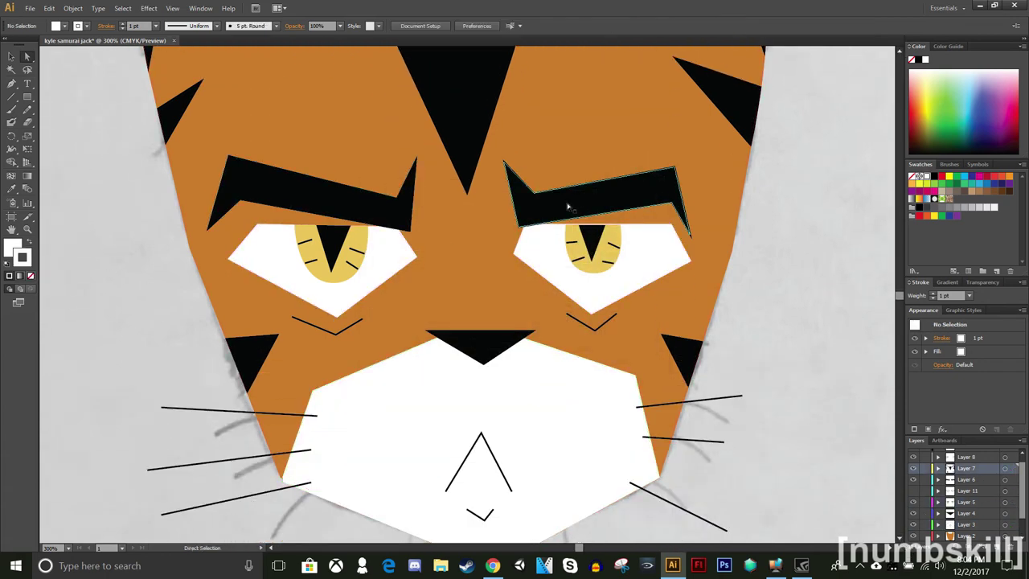
Step: Move the right iris together with its pupil and tick lines slightly outward and up within the eye
click(61, 548)
click(89, 350)
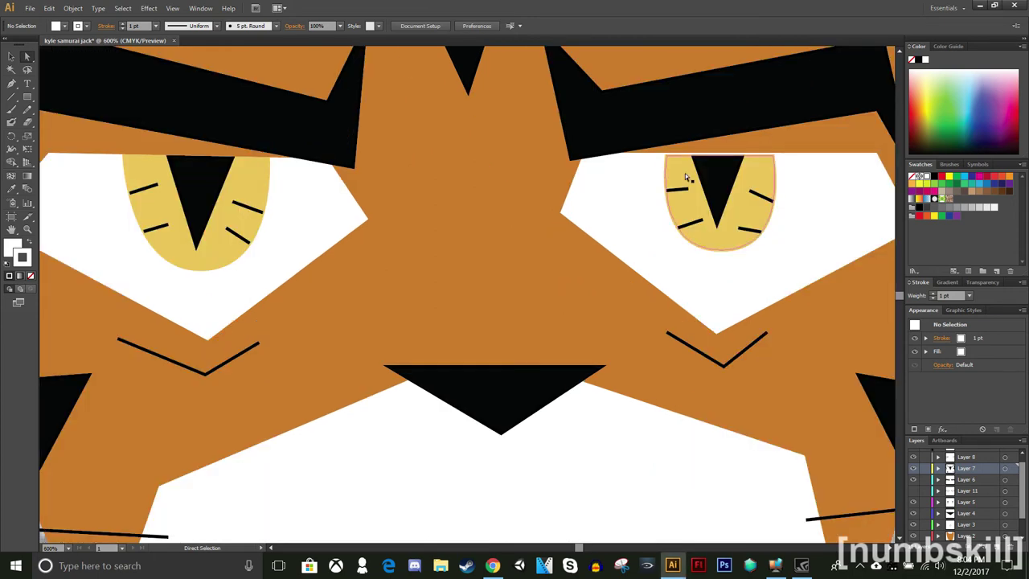
click(718, 174)
drag(672, 193, 680, 191)
click(550, 219)
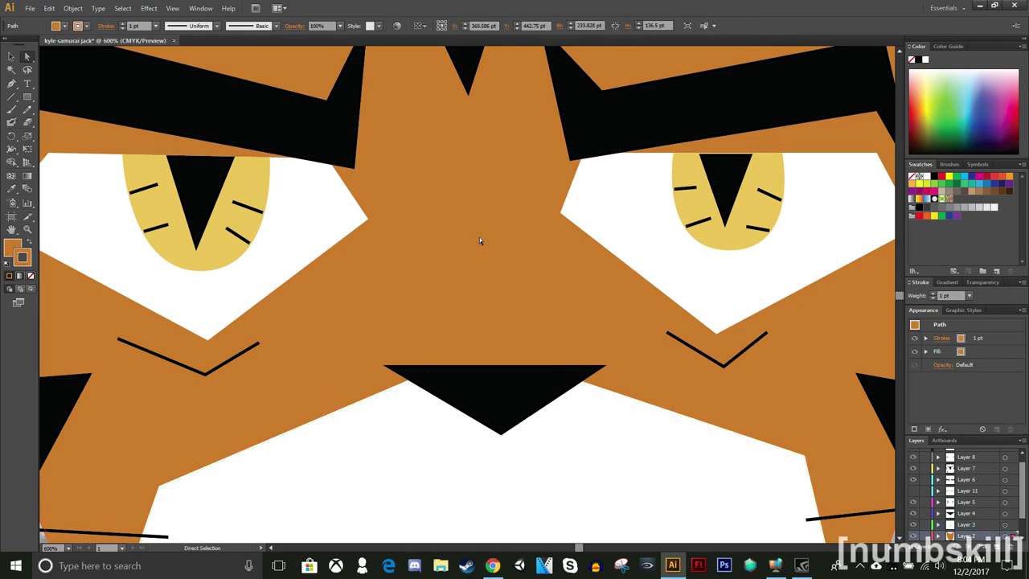
click(64, 547)
drag(726, 193, 726, 192)
click(489, 223)
click(67, 547)
click(83, 392)
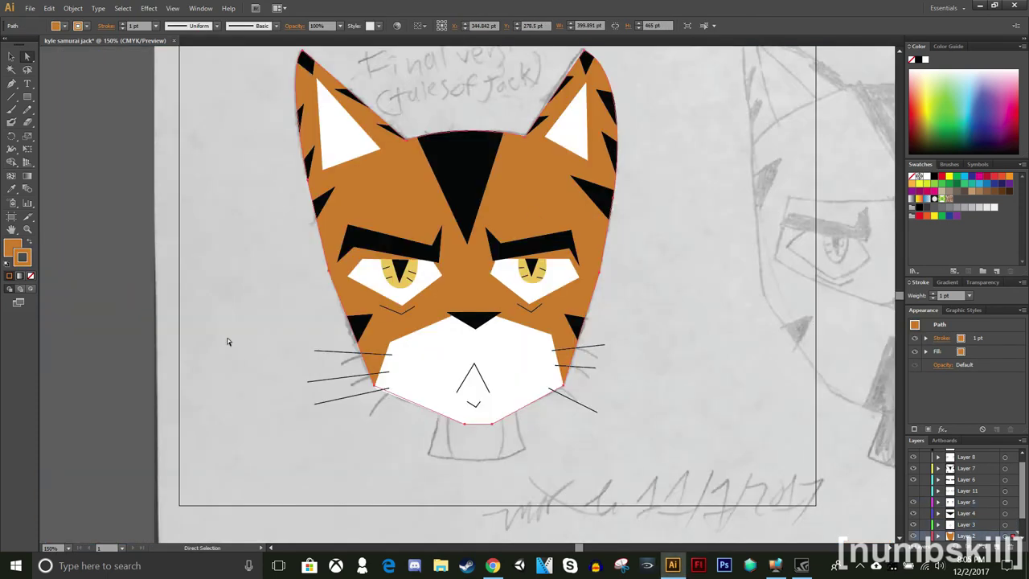
Step: Deselect the artwork and save the document as the Illustrator CS6 file kyle samurai jack.ai with the default options
click(219, 339)
key(ctrl+s)
click(563, 350)
key(ctrl+shift+s)
click(40, 151)
double_click(276, 69)
click(565, 331)
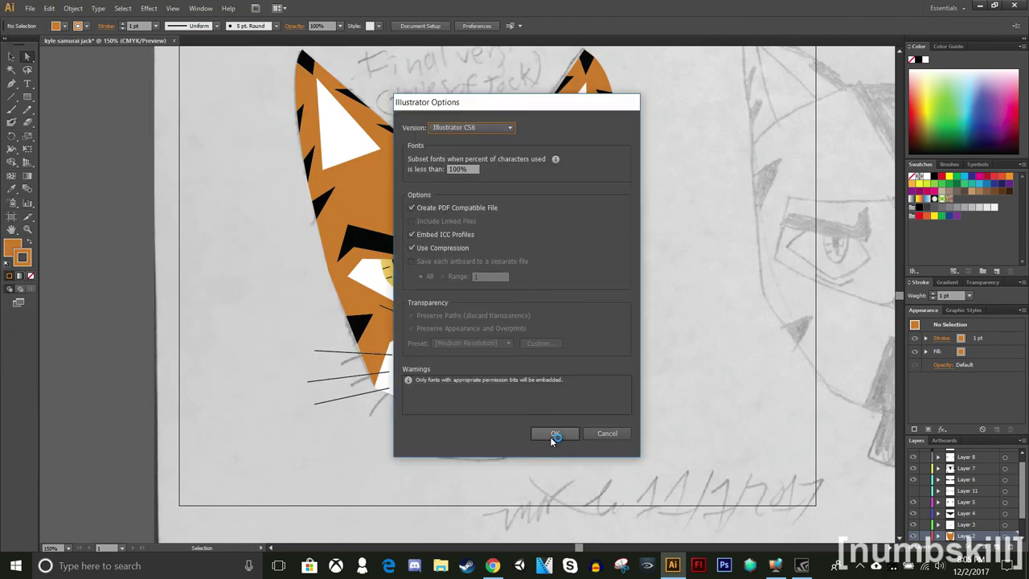
click(555, 432)
Step: Trace the neck's outline below the chin on Layer 10 with the orange stroke and no fill
click(64, 548)
click(84, 394)
scroll(1025, 505, down, 1)
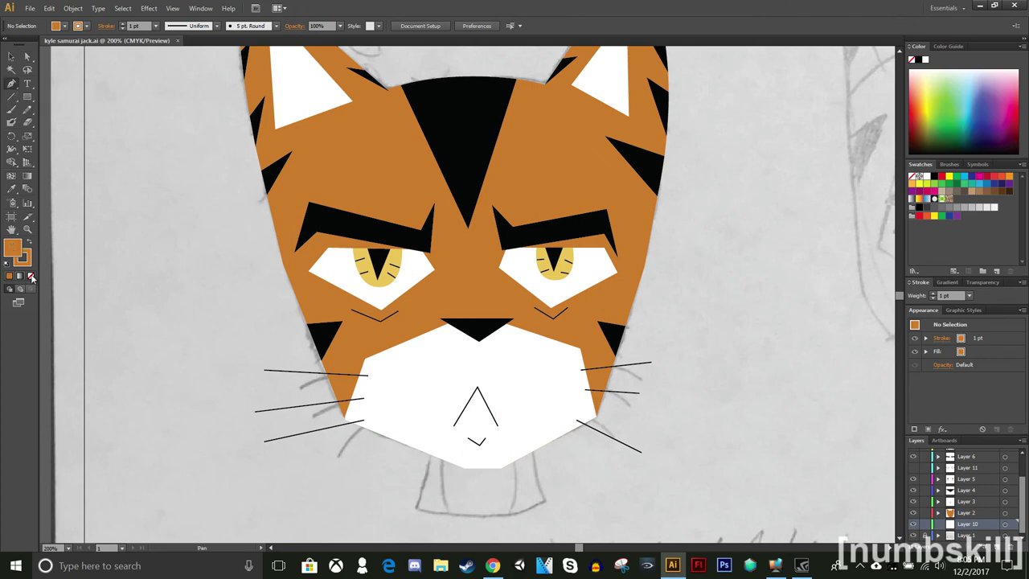
click(30, 276)
click(430, 451)
click(415, 509)
click(480, 515)
click(544, 506)
click(531, 446)
click(271, 275)
Step: Trace the chin's lower edge between the sketched inner neck lines on Layer 9 as an open path with a #848484 stroke
click(62, 547)
click(74, 364)
scroll(902, 546, down, 3)
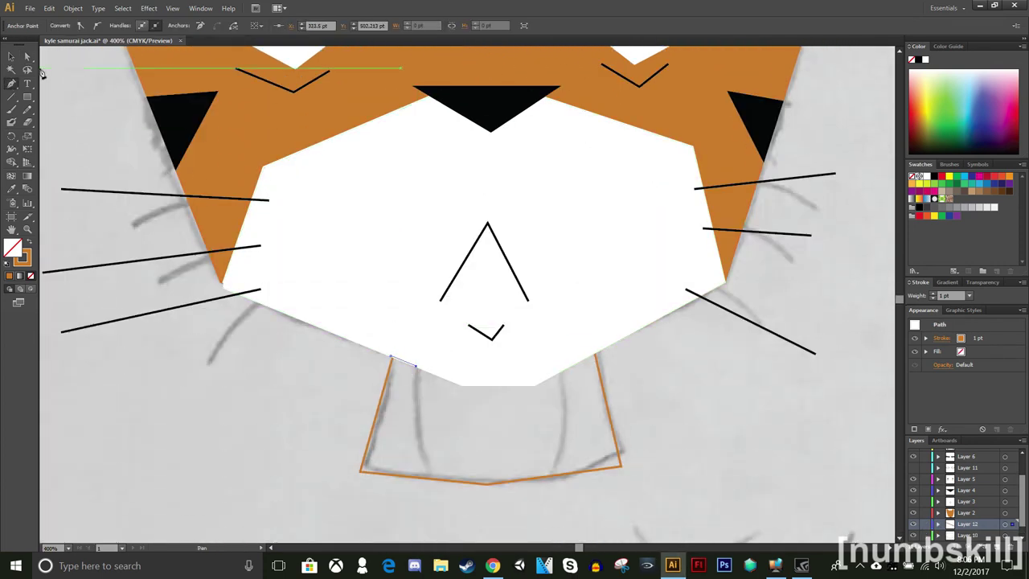
key(p)
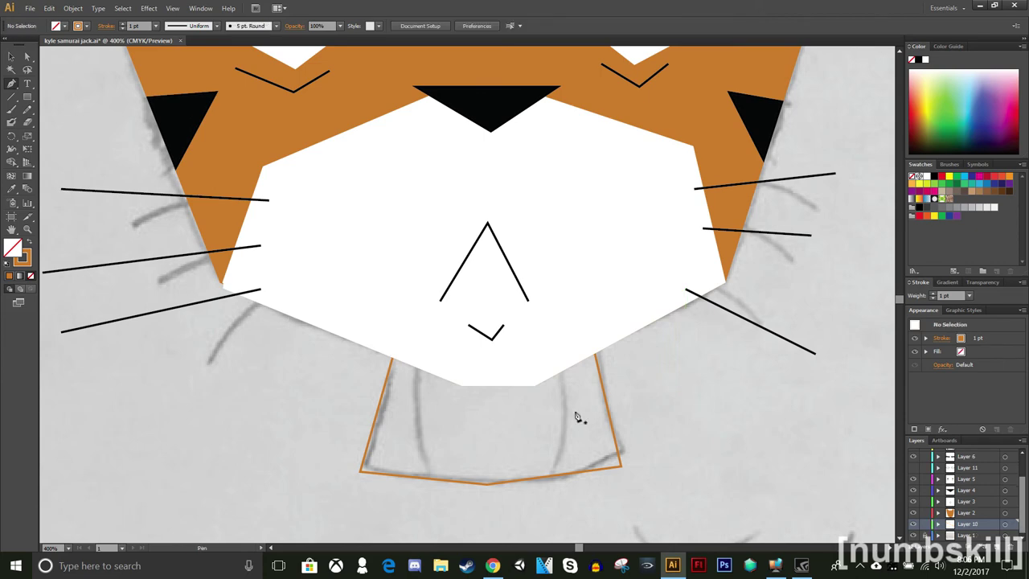
click(994, 543)
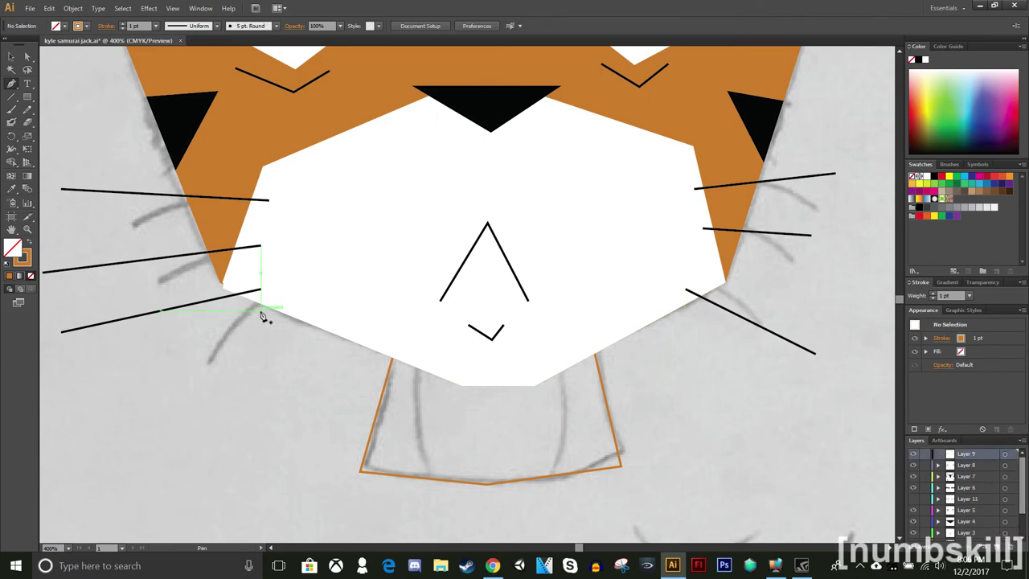
double_click(25, 260)
drag(386, 277, 362, 279)
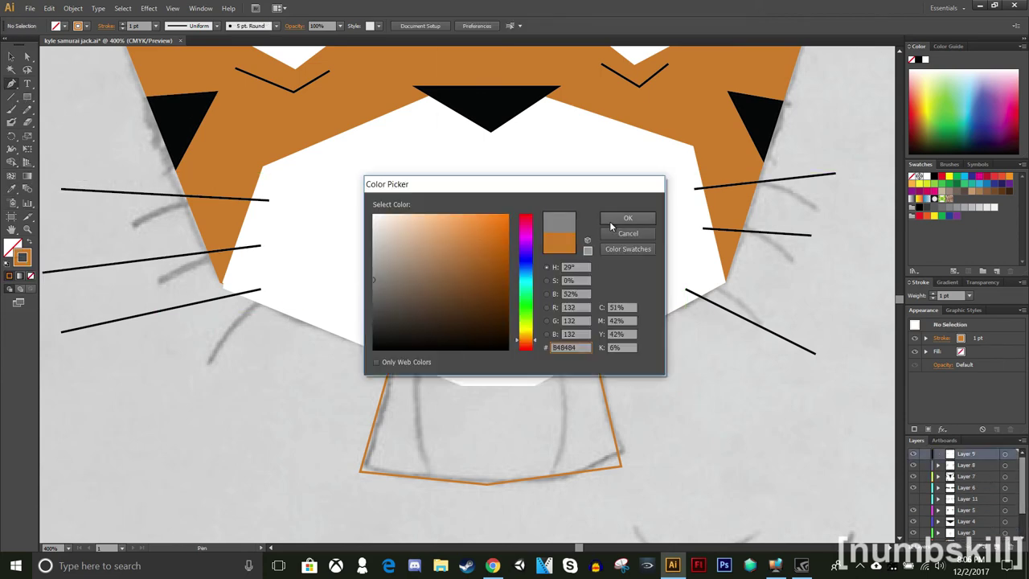
click(611, 220)
click(416, 366)
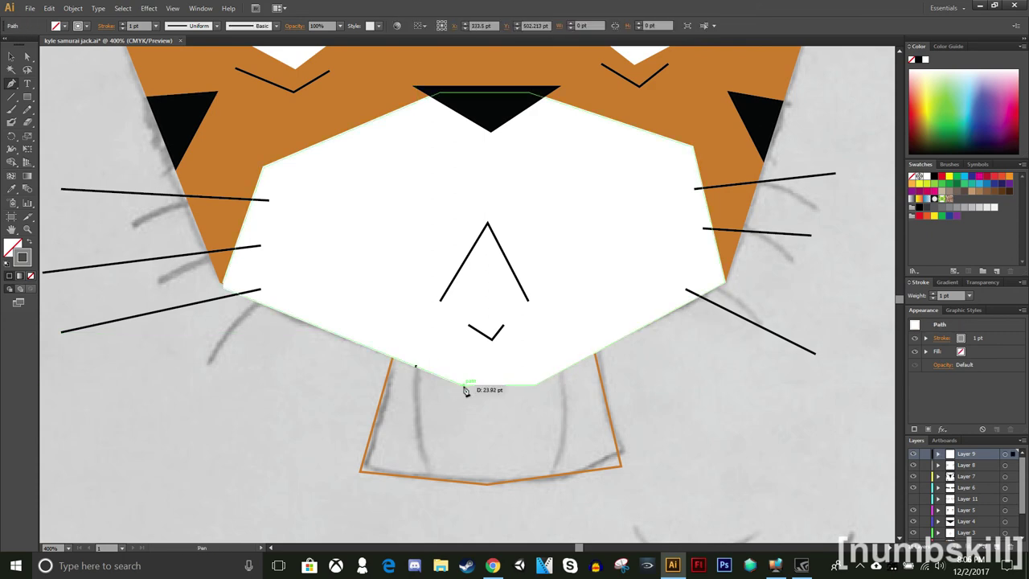
click(464, 384)
click(534, 386)
click(563, 370)
Step: Adjust the gray shade of the chin line's stroke and deselect the line
double_click(25, 259)
click(377, 260)
click(648, 219)
click(28, 57)
click(83, 135)
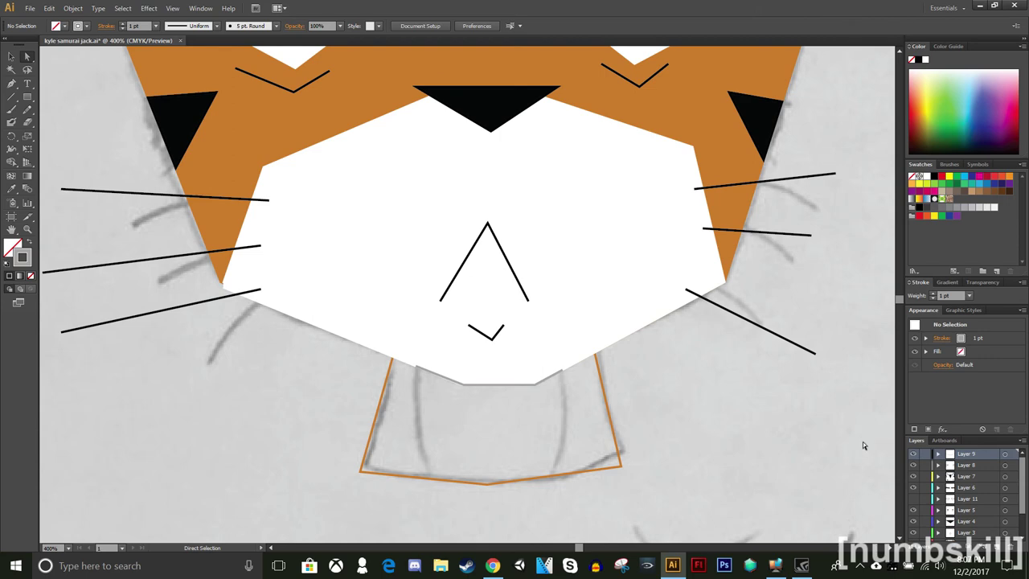
Step: Try to trace the neck's inner front panel from the chin line down to the neck's lower edge
scroll(984, 525, down, 3)
click(982, 524)
click(11, 83)
drag(417, 369, 424, 403)
click(28, 57)
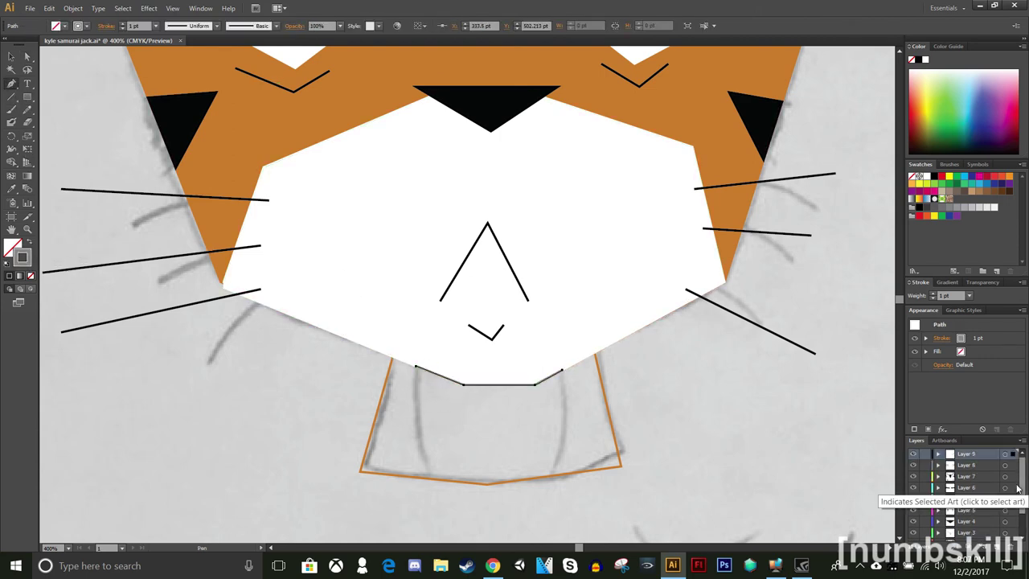
scroll(1015, 489, down, 3)
click(982, 524)
key(p)
click(424, 477)
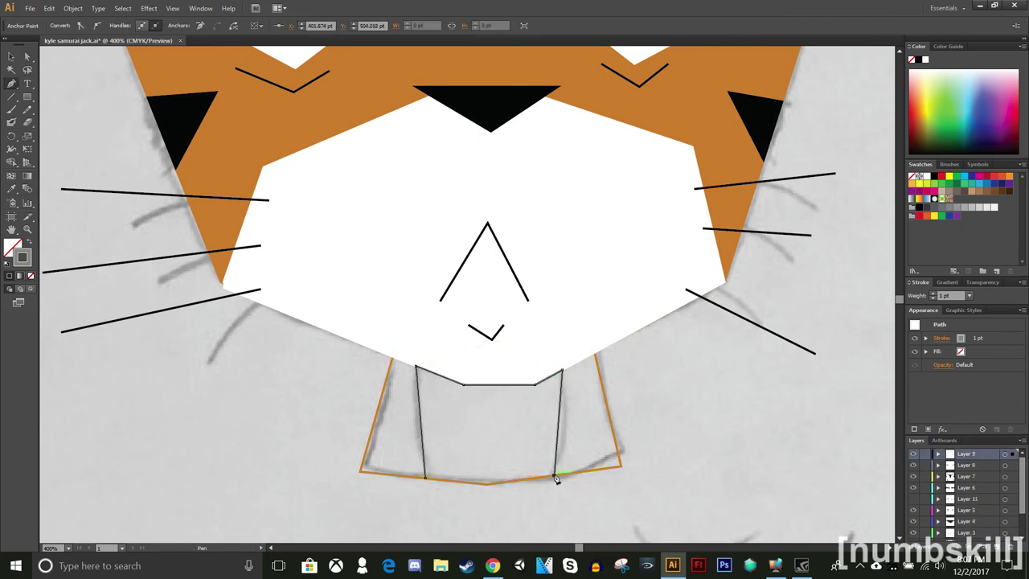
click(426, 479)
Step: Give the traced neck panel a white fill and a white outline
key(d)
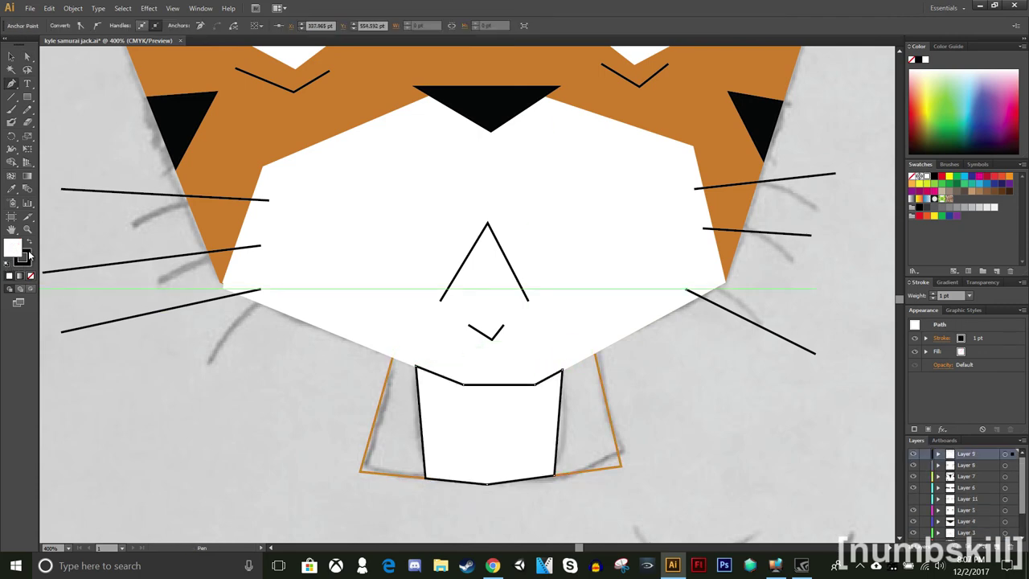
double_click(23, 259)
click(627, 218)
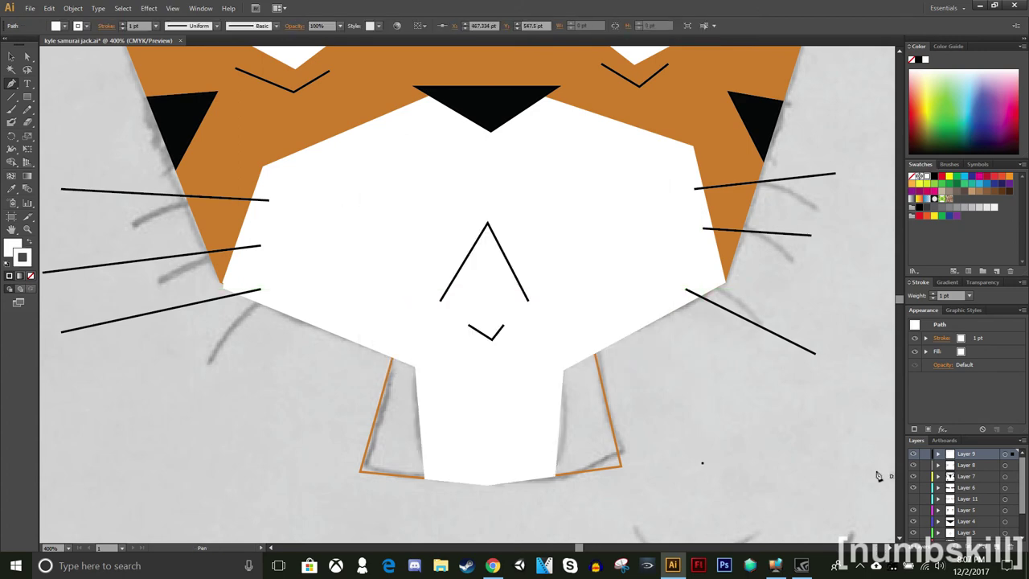
Step: Undo the white coloring and the tracing of the neck panel, leaving only the gray chin line deselected
key(ctrl+z)
key(ctrl+z)
key(ctrl+z)
key(ctrl+z)
key(ctrl+z)
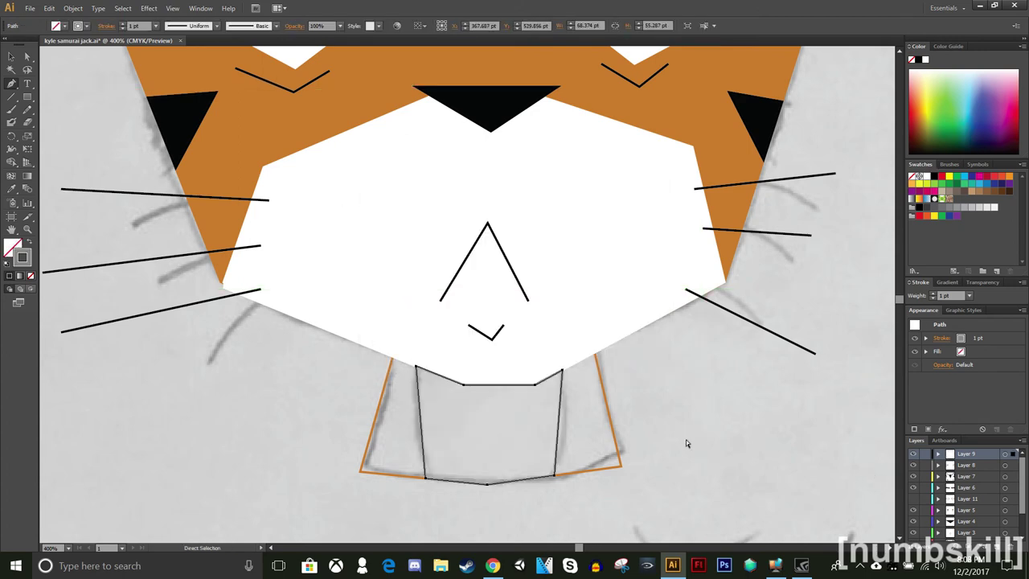
ctrl+click(676, 414)
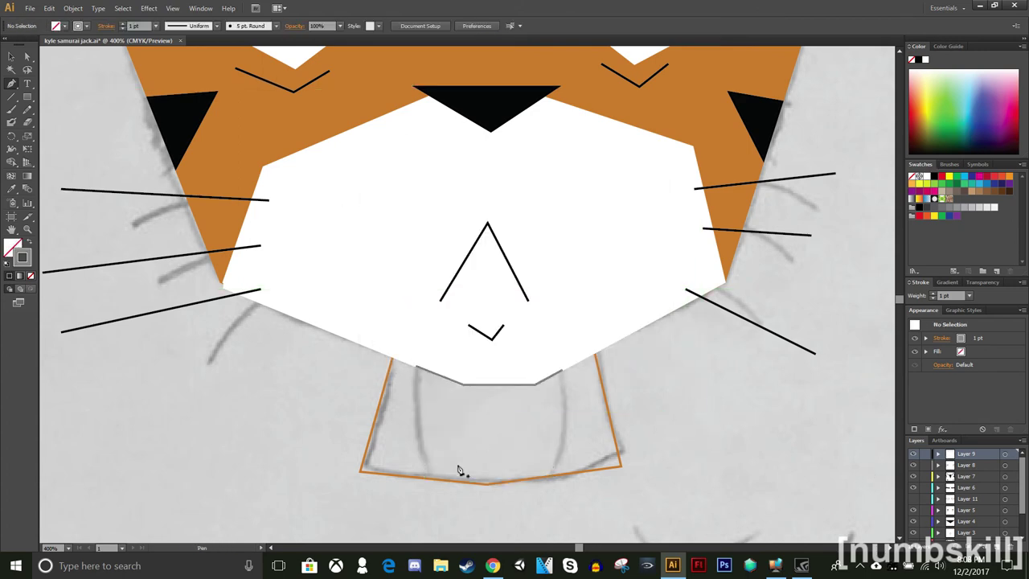
Step: Draw the neck's inner front panel as a closed shape on Layer 10 and give it a white fill and outline
scroll(967, 495, down, 2)
click(427, 479)
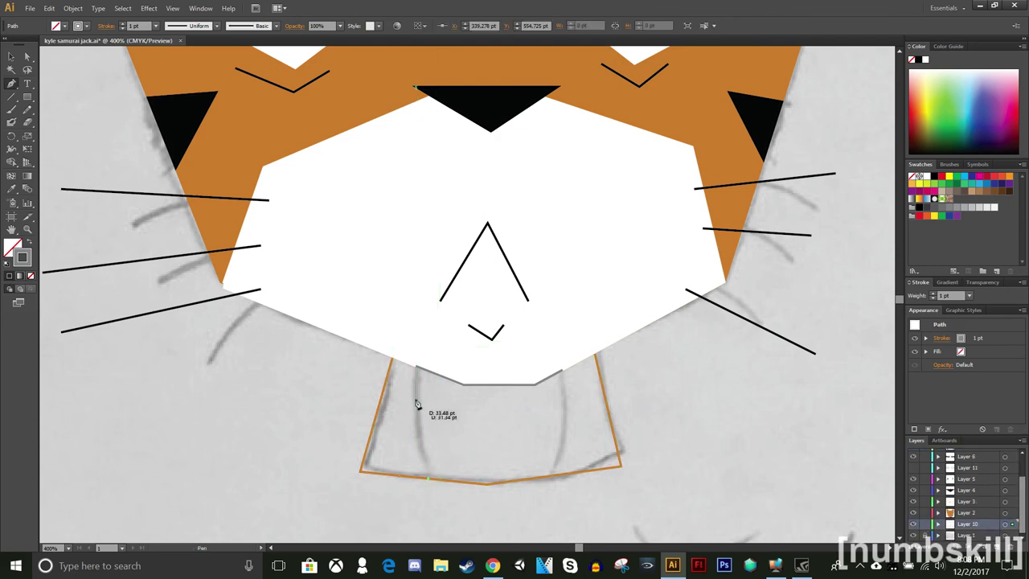
click(416, 366)
click(563, 366)
click(553, 475)
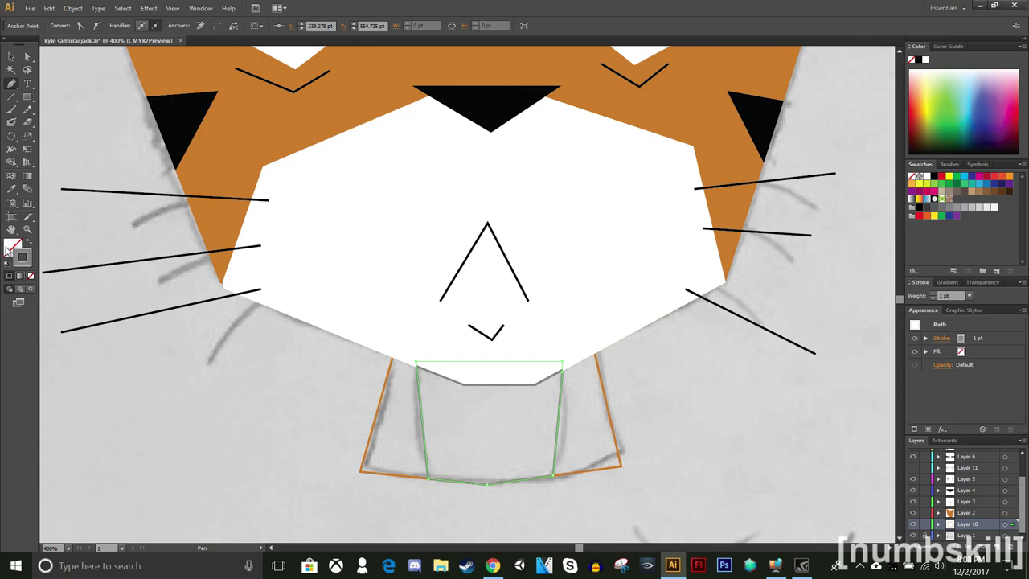
click(7, 251)
double_click(12, 247)
key(Return)
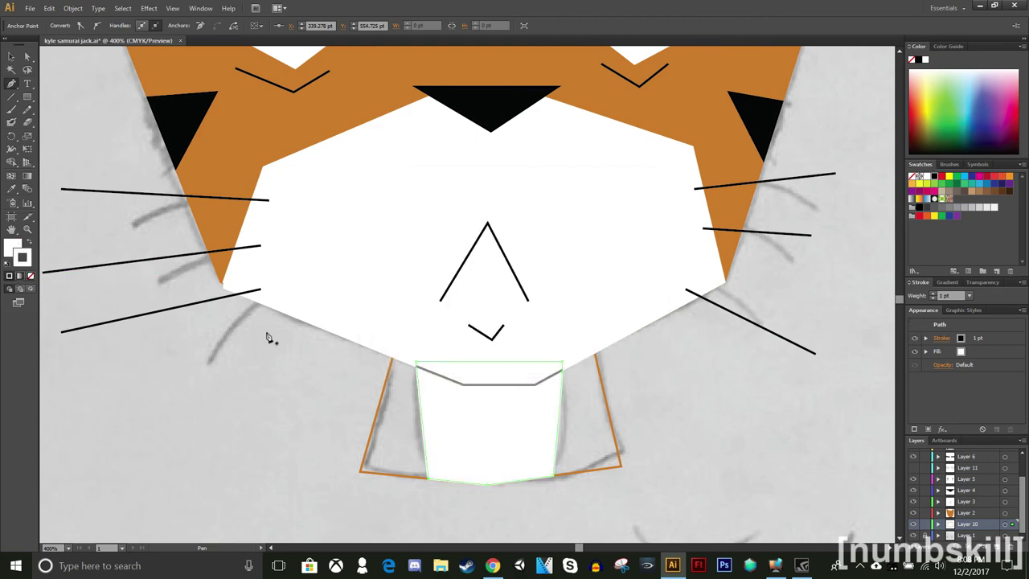
Step: Fill the outer neck shape with the same orange as its outline and deselect it
click(593, 473)
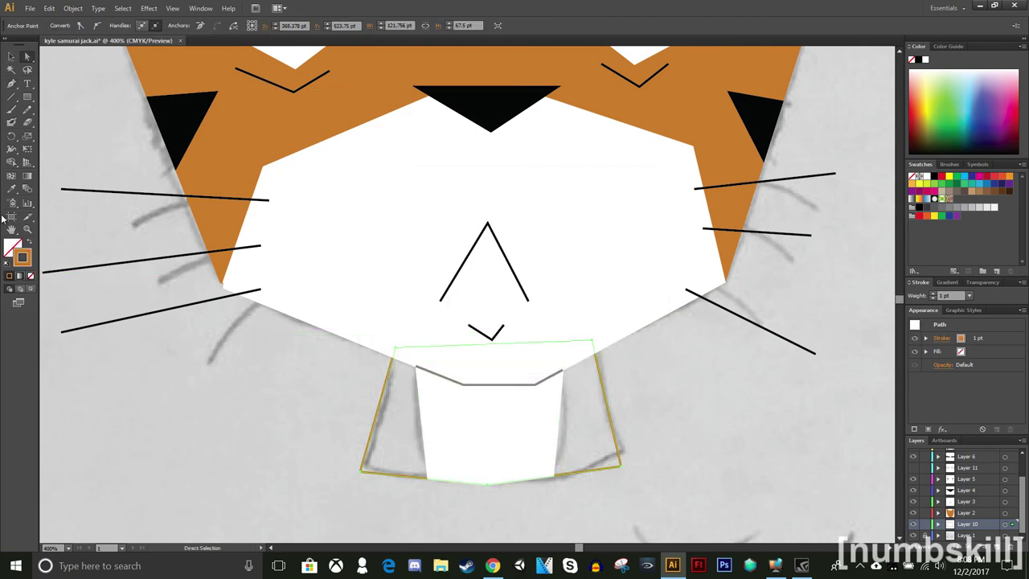
click(12, 249)
click(9, 276)
click(113, 129)
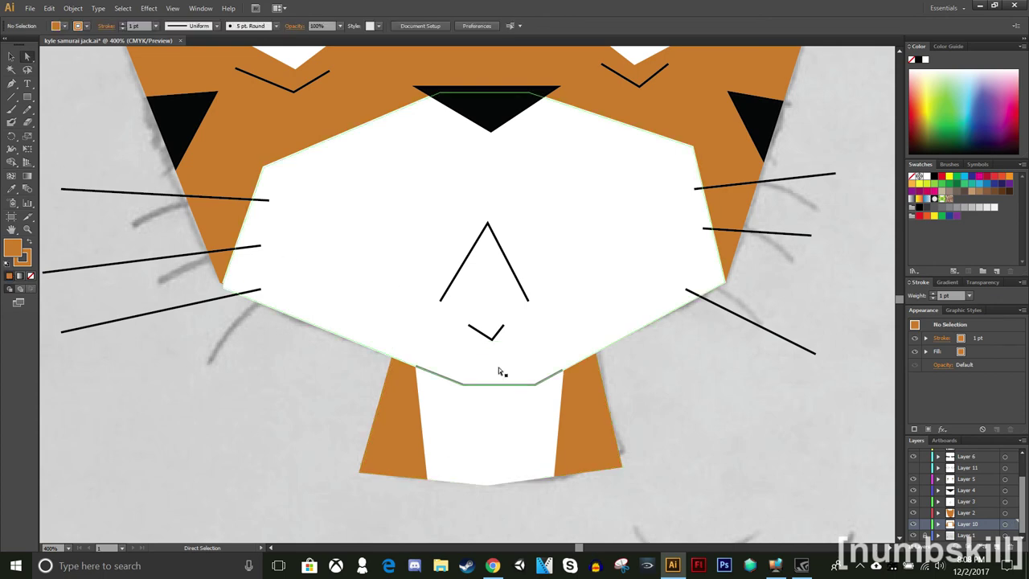
Step: Extend the gray chin line to the outer edges of the neck, deselect it and save the document
click(402, 361)
key(ctrl+shift+a)
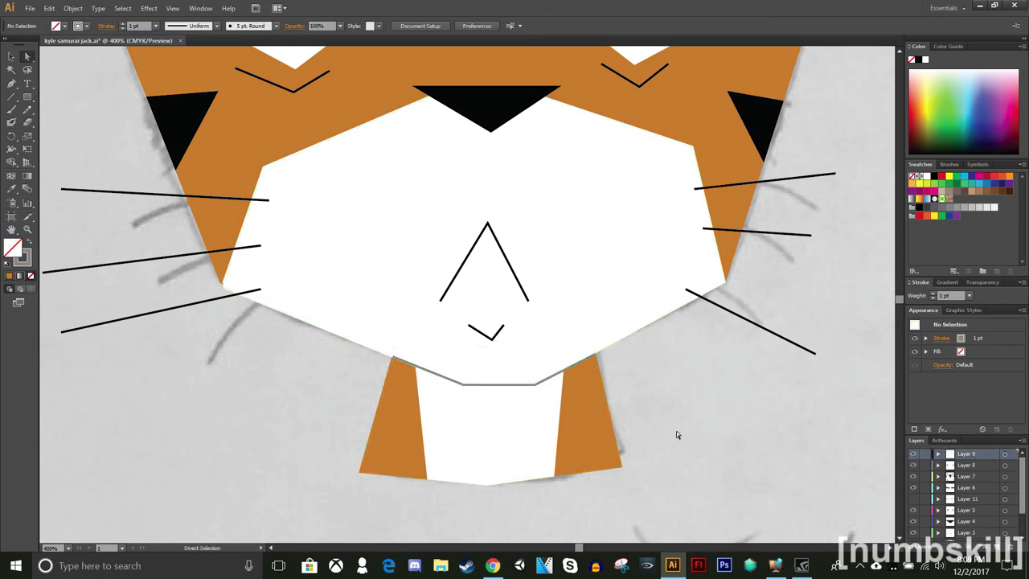
key(ctrl+s)
Step: Recolor the outlines of both angled lines under the eyes to a dark brown and deselect them
click(68, 548)
click(100, 381)
click(899, 52)
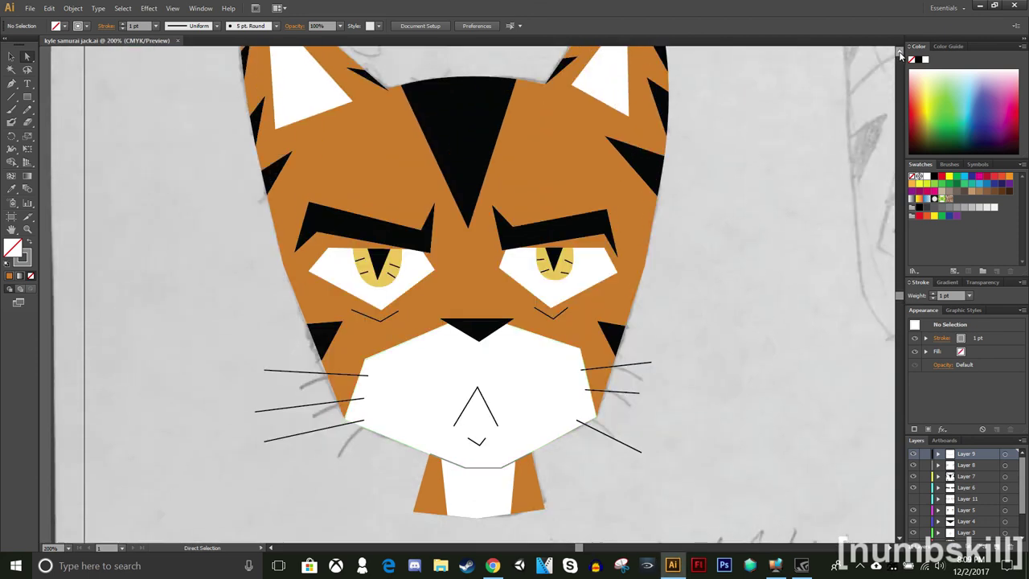
click(555, 344)
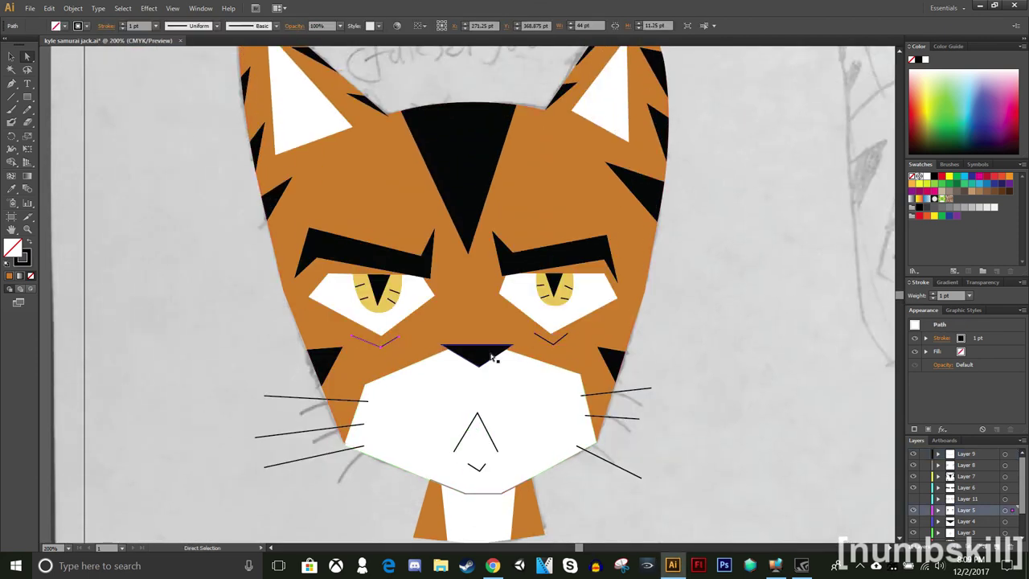
key(v)
key(v)
click(551, 346)
shift+click(382, 344)
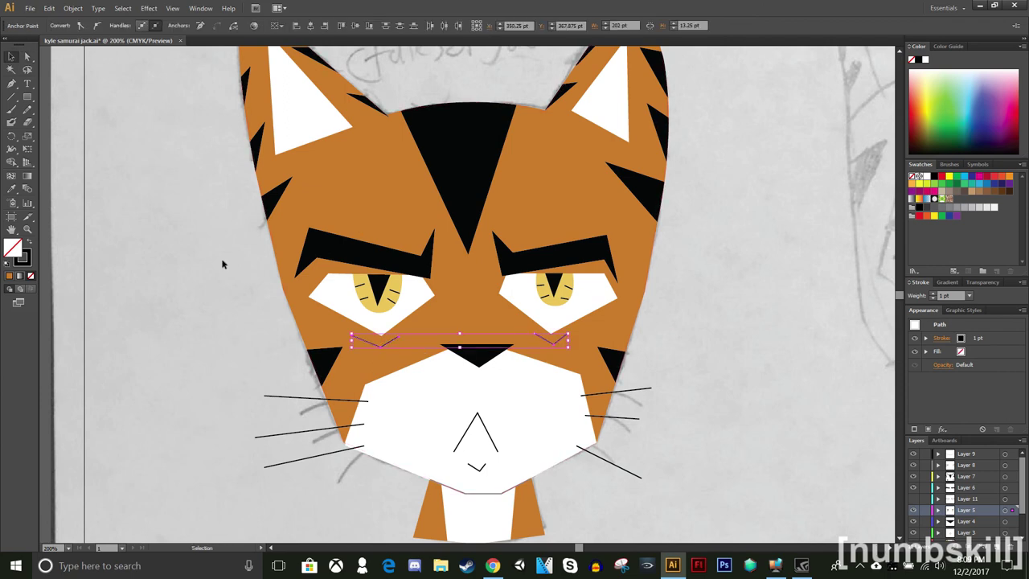
double_click(23, 259)
click(527, 344)
click(478, 304)
click(627, 218)
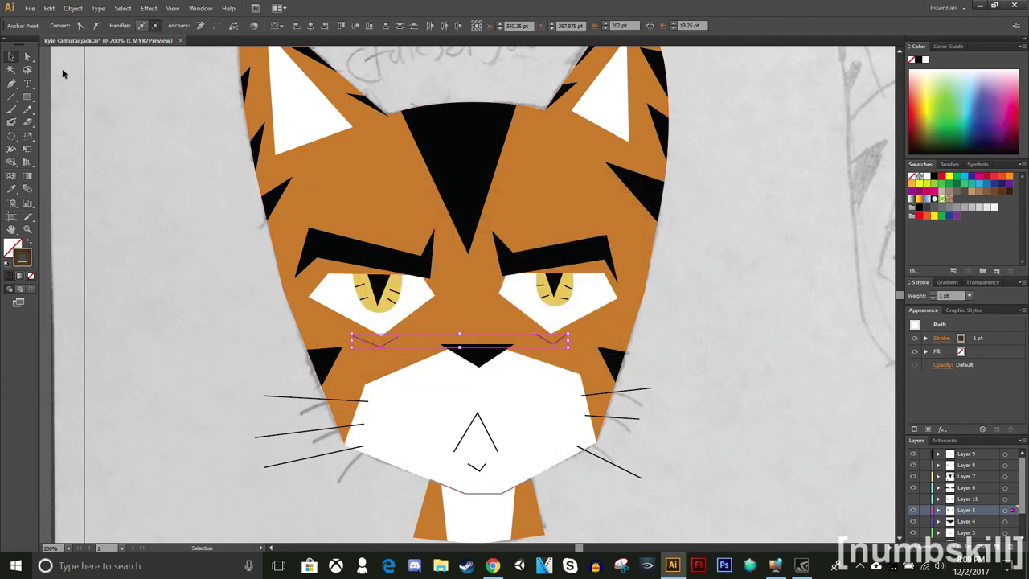
key(a)
click(229, 320)
double_click(23, 258)
click(626, 217)
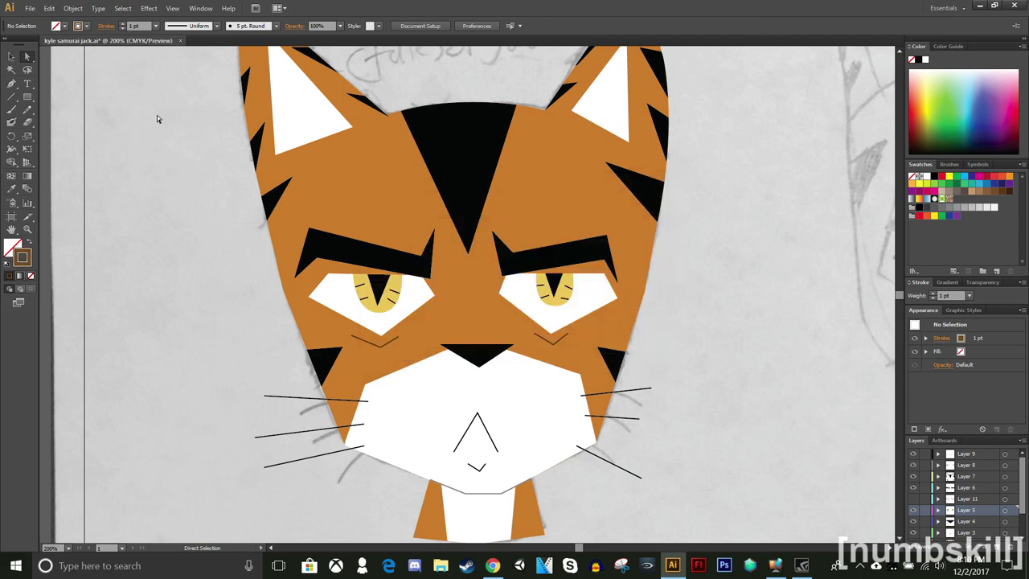
Step: Hide the scanned sketch layer and export the artwork as the PNG file kyle samurai jack.png
scroll(1013, 527, down, 2)
click(912, 535)
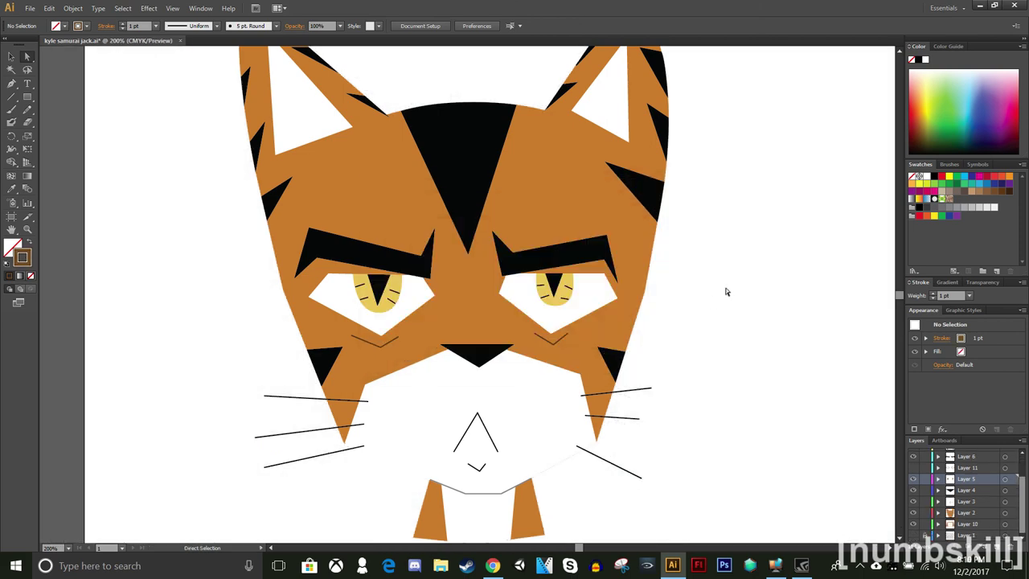
click(30, 8)
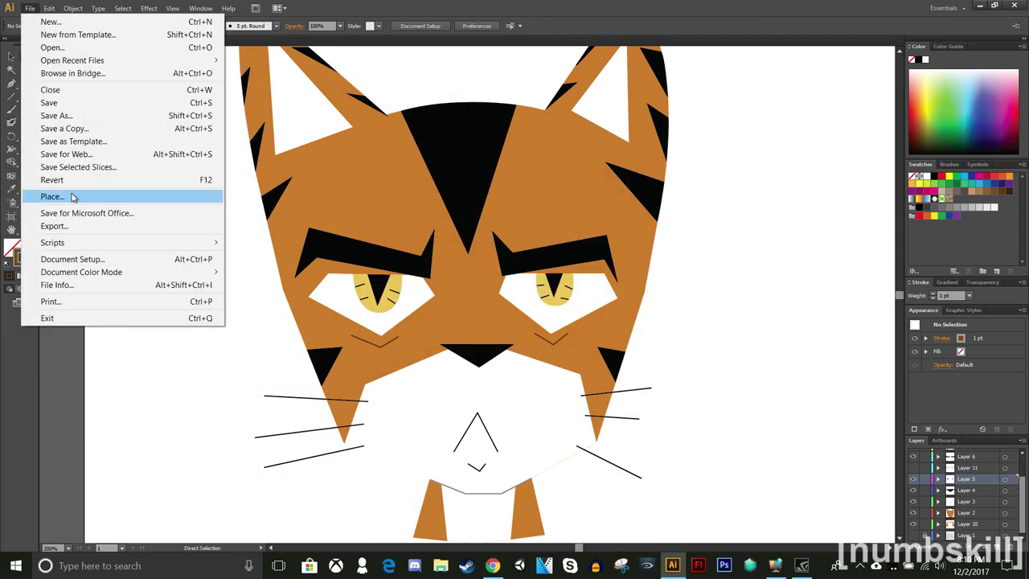
click(55, 226)
click(322, 346)
click(287, 418)
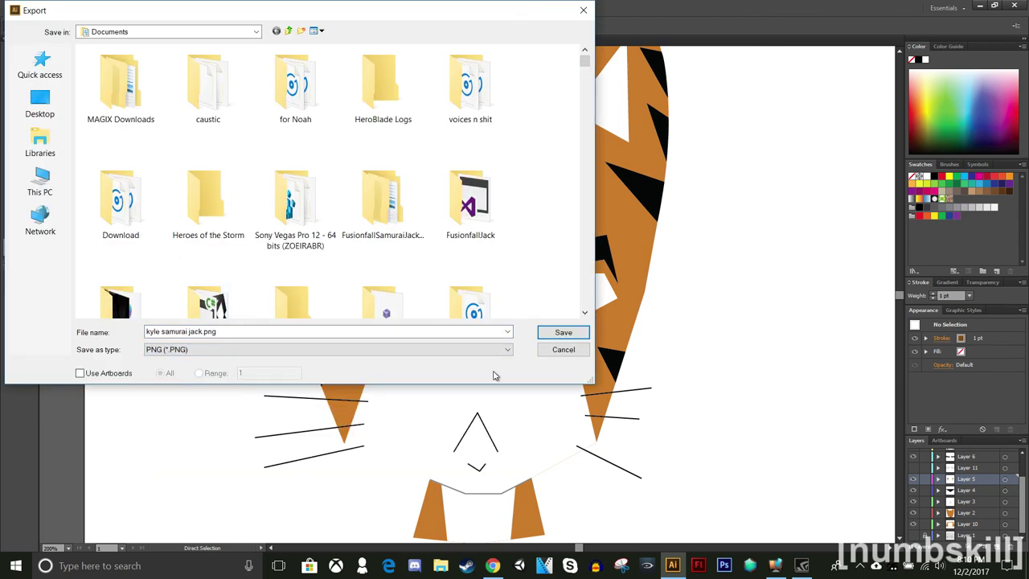
click(575, 336)
click(533, 369)
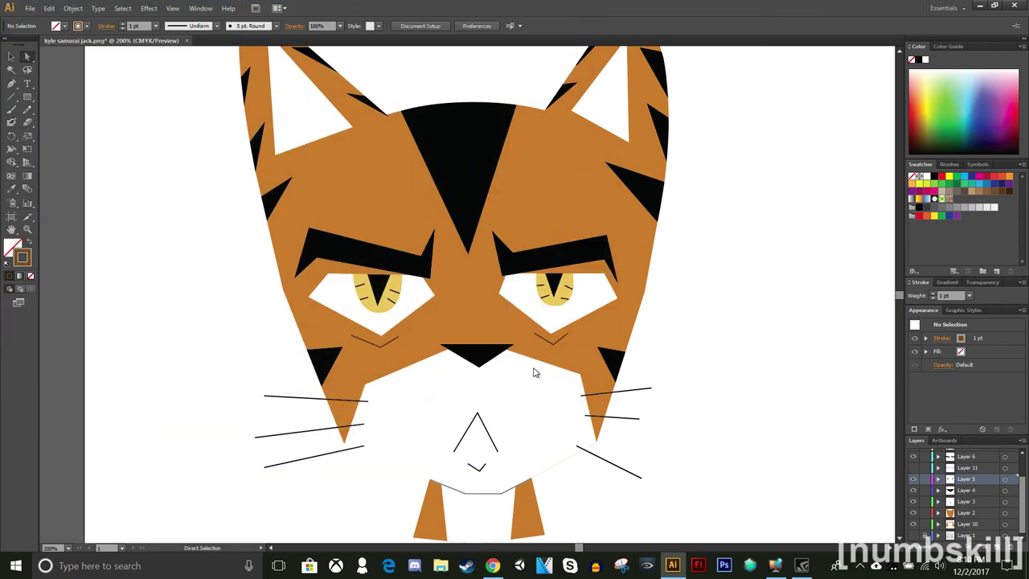